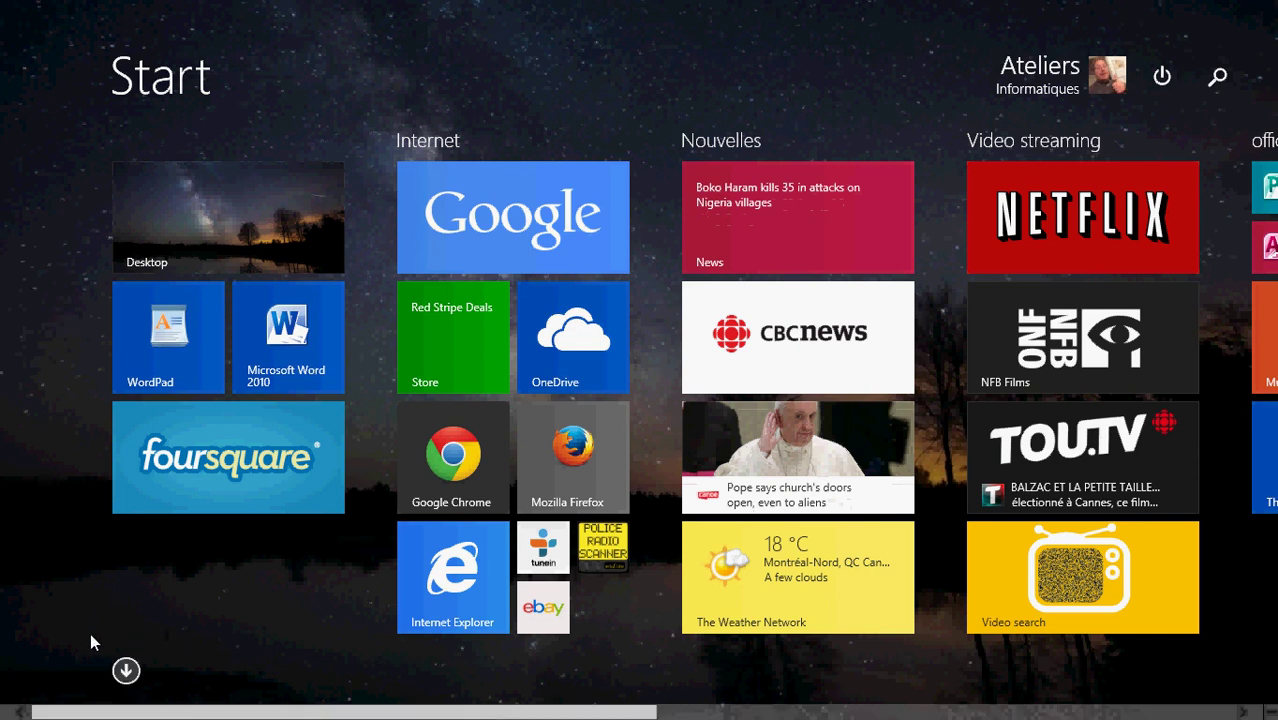
- Launch Skype from the list of installed apps and open its options
{"action": "left_click", "coordinate": [126, 671]}
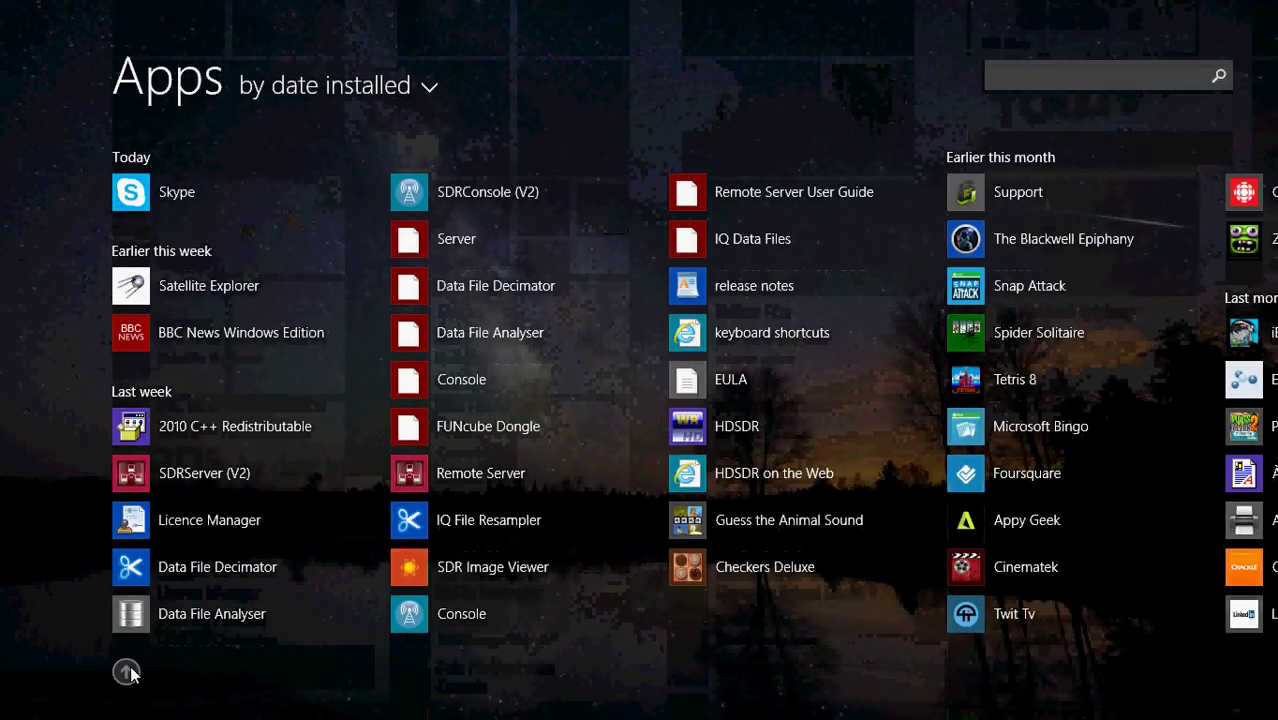
{"action": "left_click", "coordinate": [193, 197]}
{"action": "left_click", "coordinate": [556, 94]}
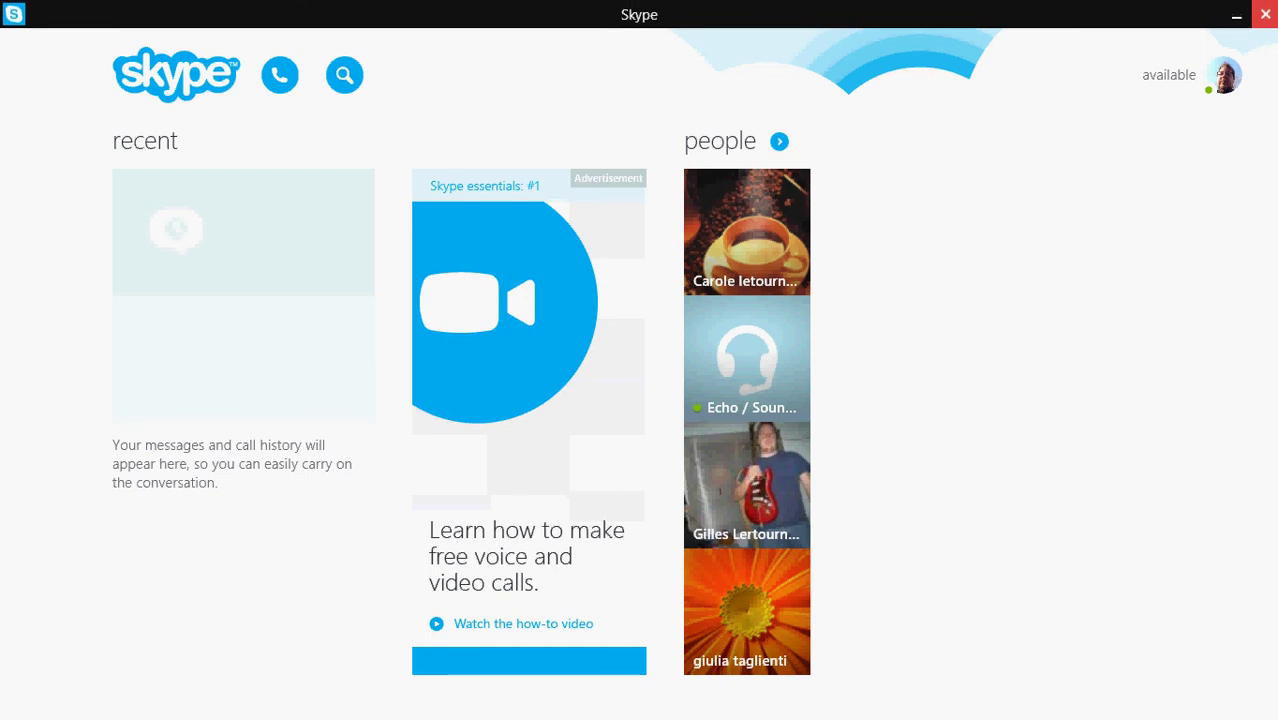
{"action": "mouse_move", "coordinate": [1276, 2]}
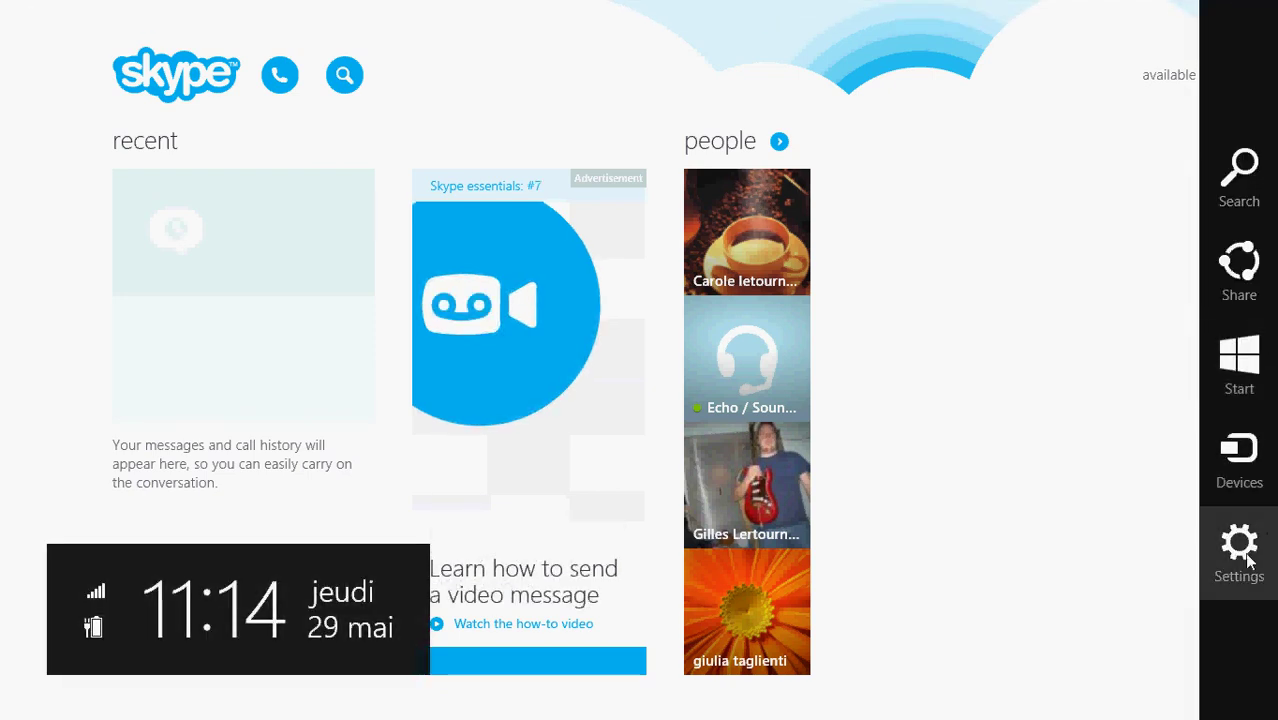
{"action": "left_click", "coordinate": [1240, 552]}
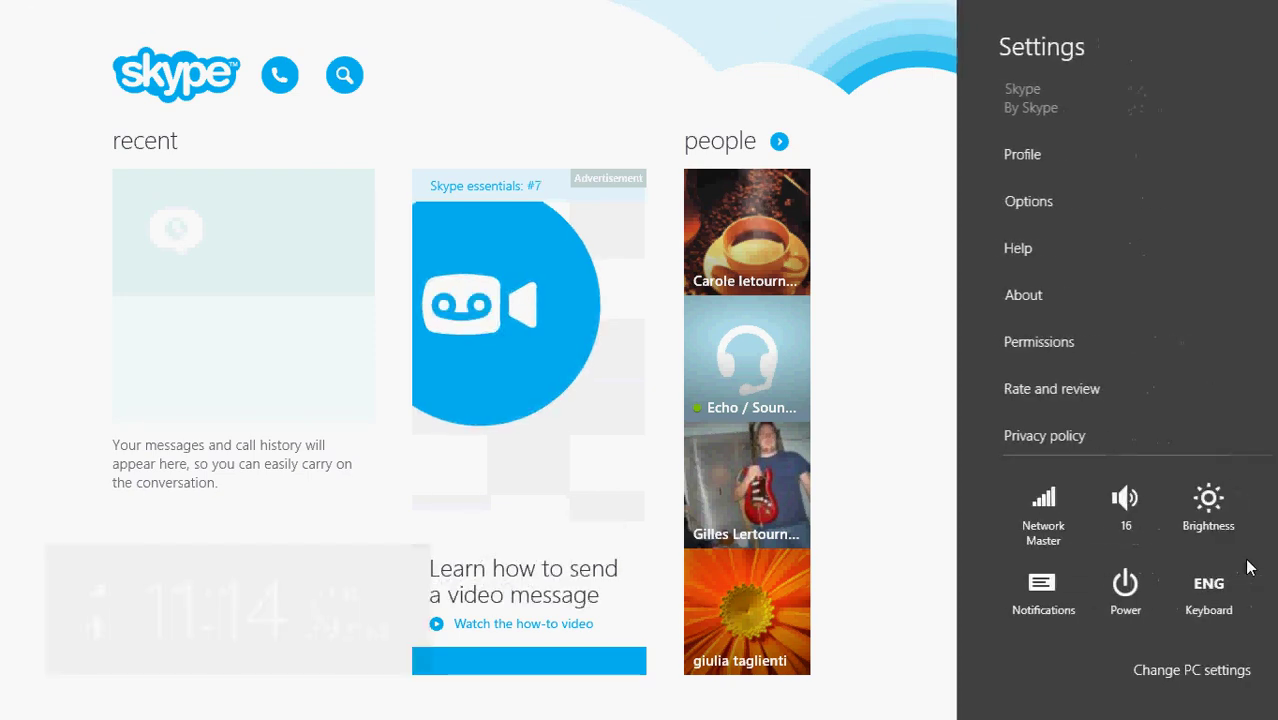
{"action": "left_click", "coordinate": [1104, 207]}
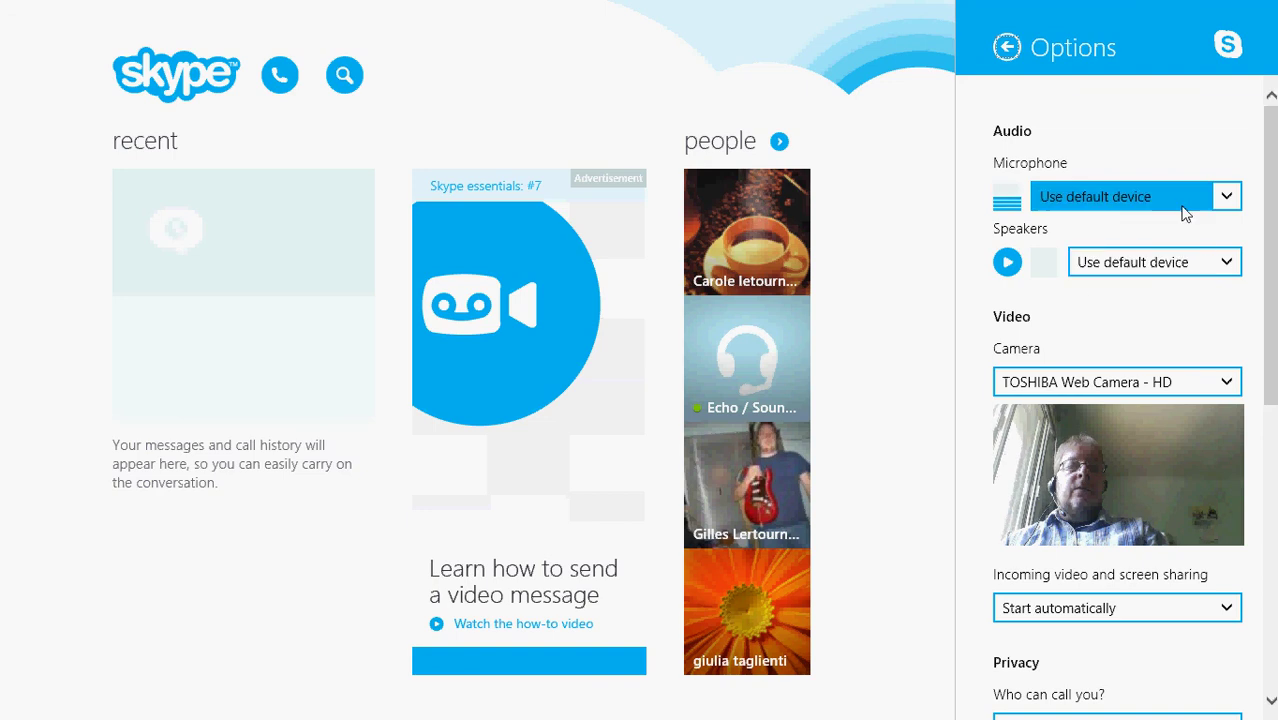
- Check which microphone and camera devices are available in Skype's audio and video options
{"action": "left_click", "coordinate": [1218, 197]}
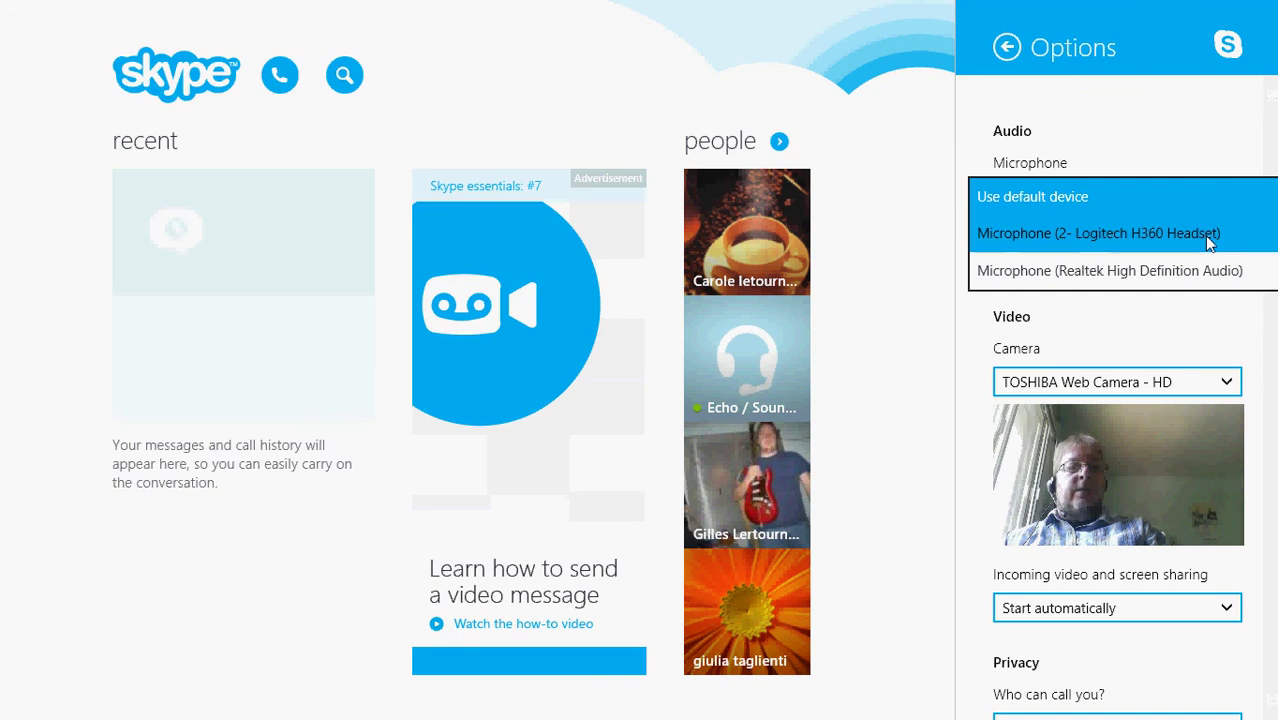
{"action": "left_click", "coordinate": [1171, 124]}
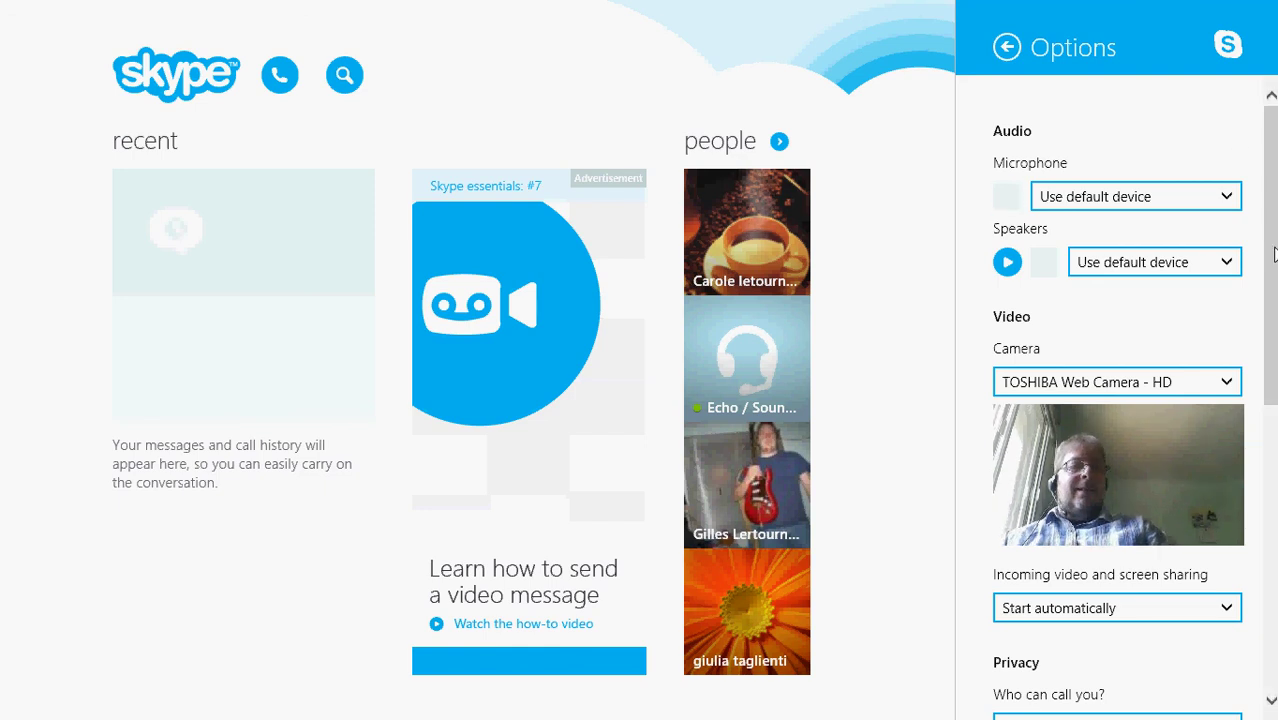
{"action": "scroll", "coordinate": [1273, 318], "scroll_direction": "down", "scroll_amount": 3}
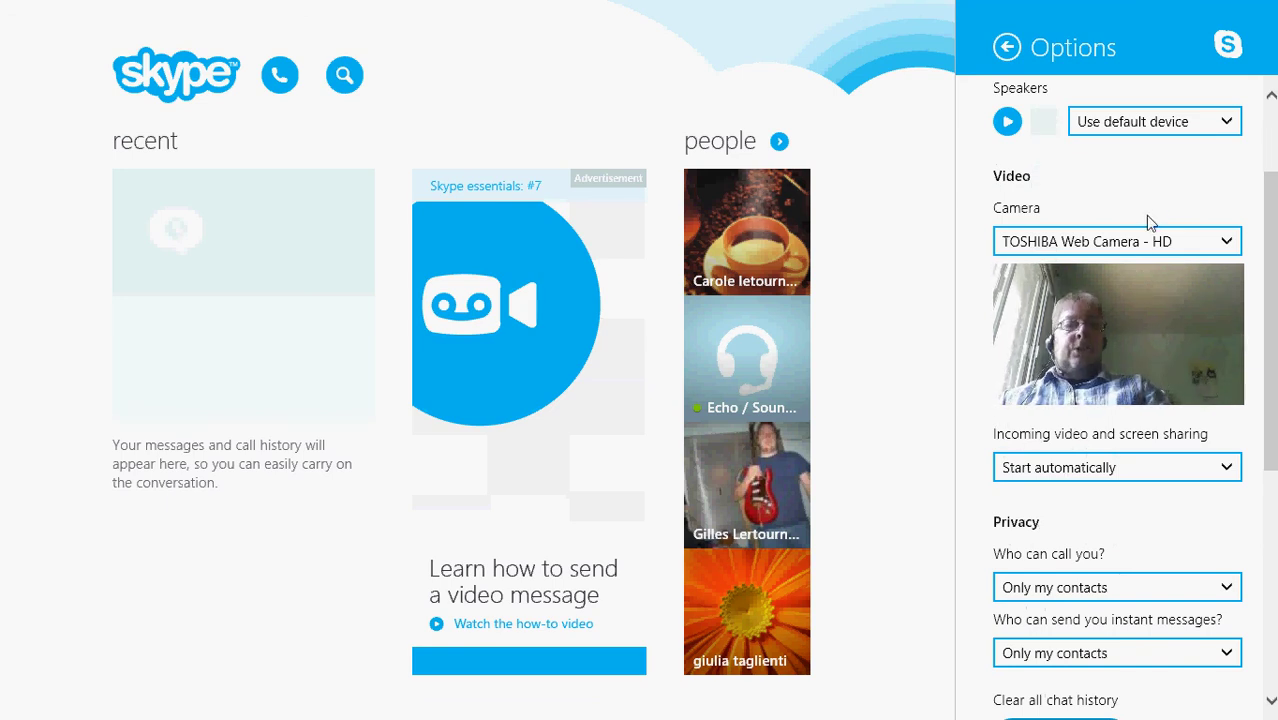
{"action": "left_click", "coordinate": [1142, 240]}
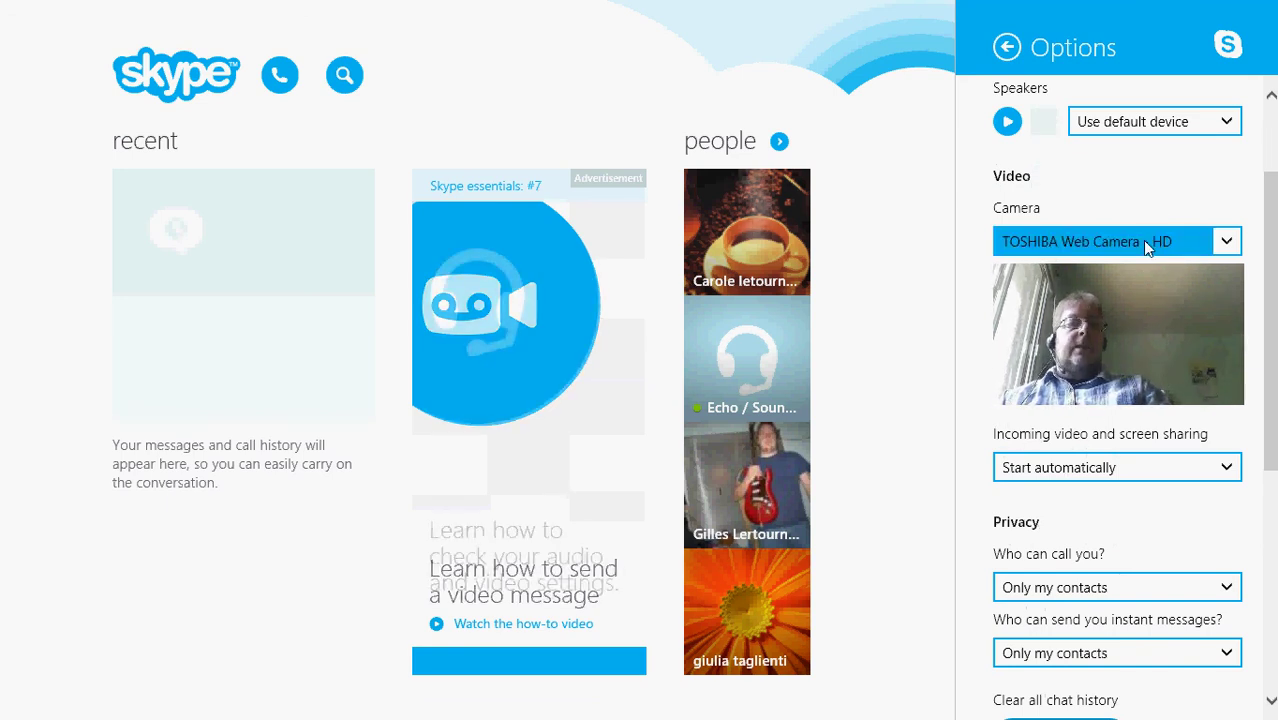
{"action": "left_click", "coordinate": [1225, 245]}
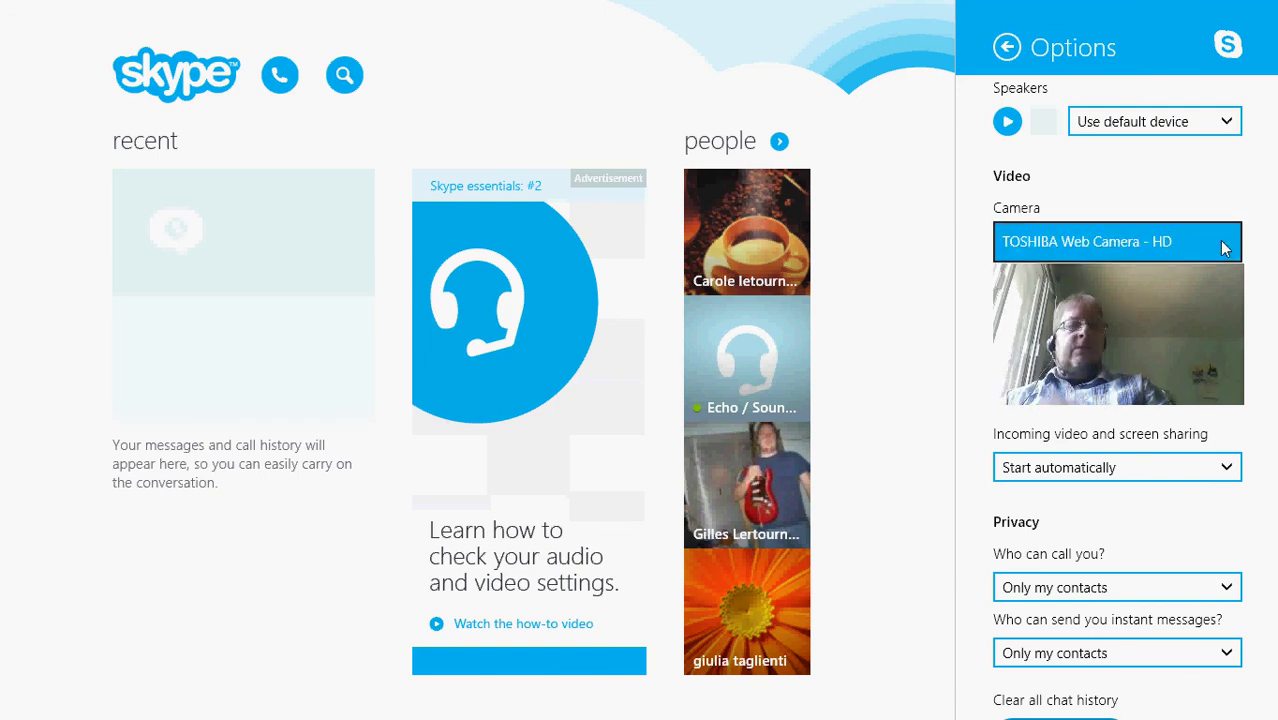
{"action": "left_click", "coordinate": [1257, 278]}
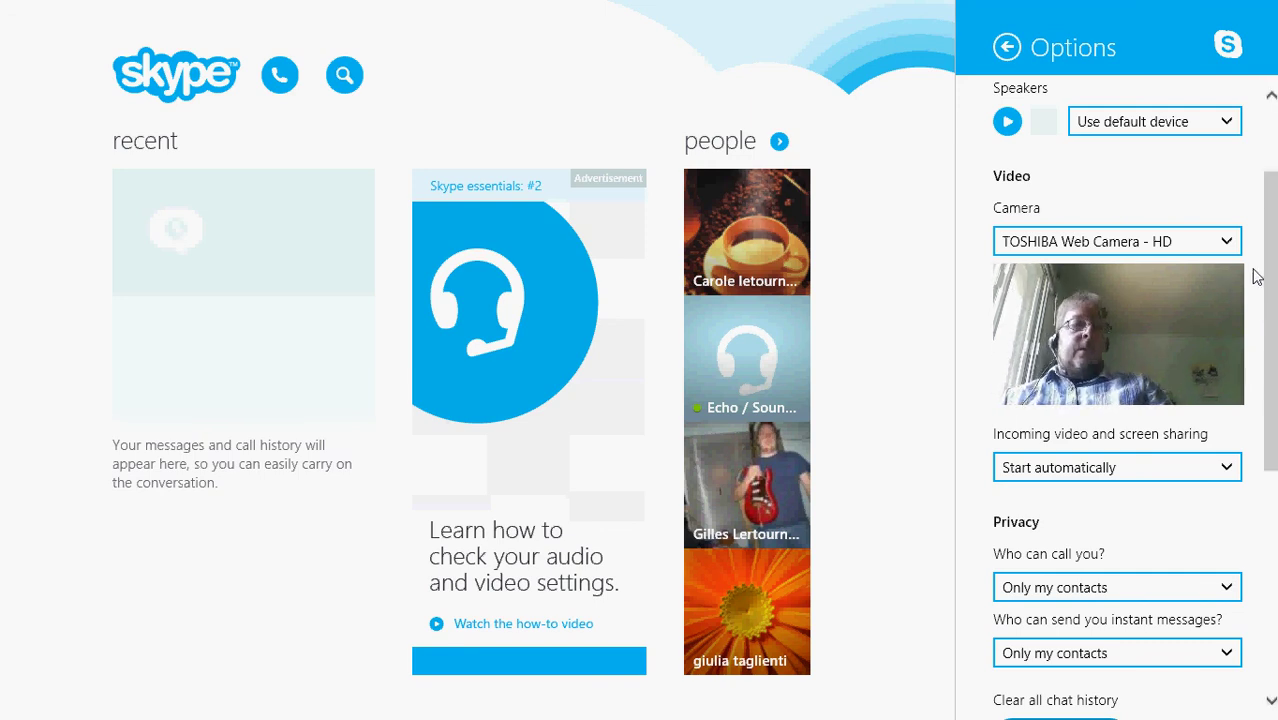
{"action": "scroll", "coordinate": [1271, 145], "scroll_direction": "up", "scroll_amount": 2}
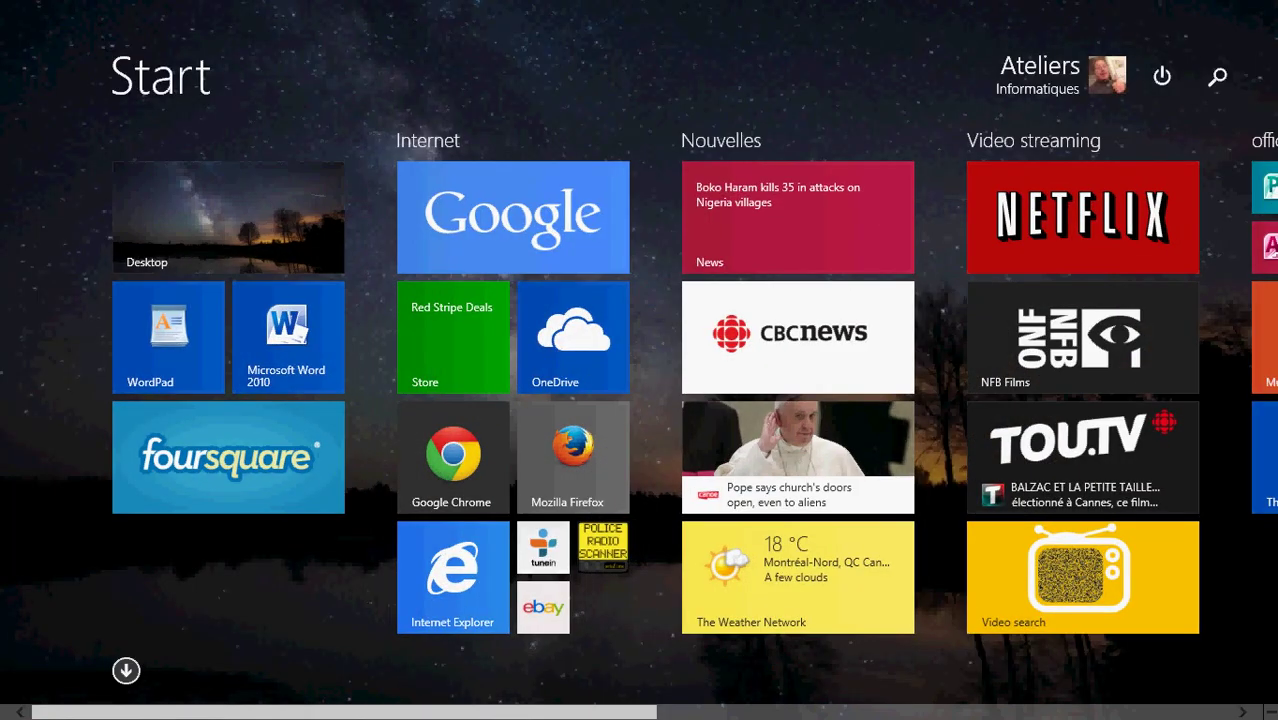
- Search Windows for "privacy", open the webcam privacy settings and check which apps may use the webcam
{"action": "mouse_move", "coordinate": [1277, 719]}
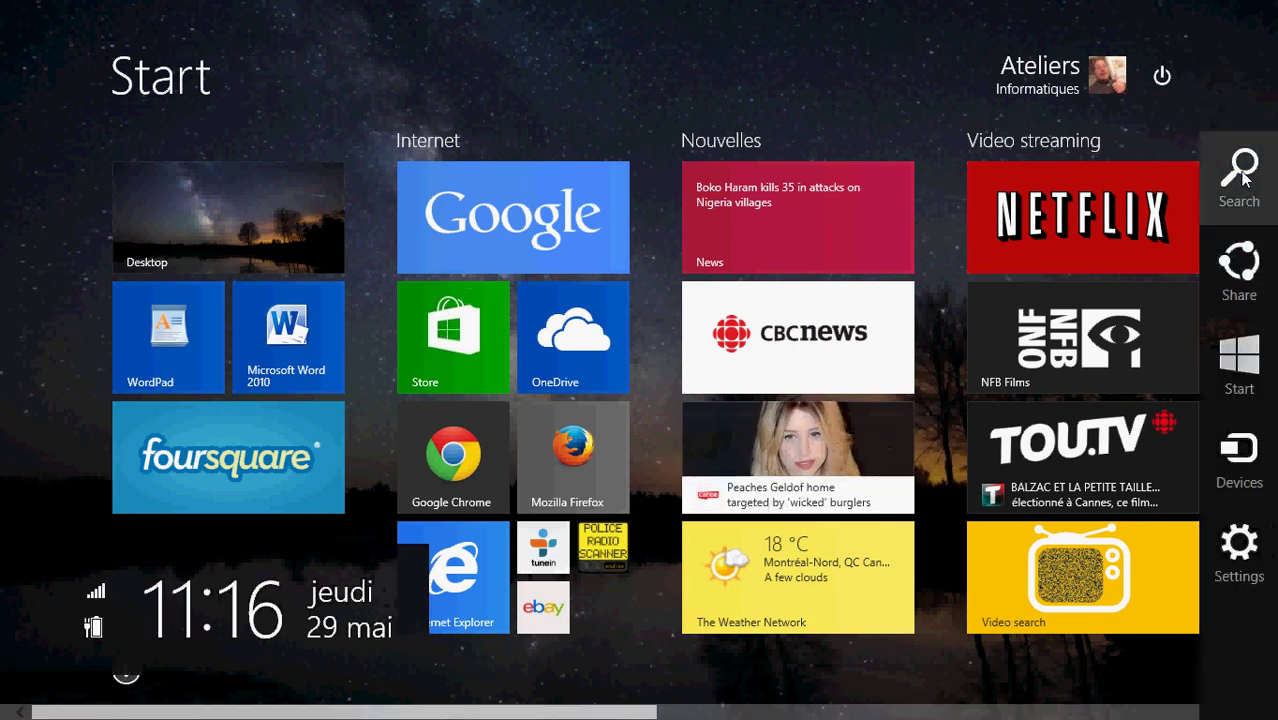
{"action": "left_click", "coordinate": [1236, 175]}
{"action": "type", "text": "privacy"}
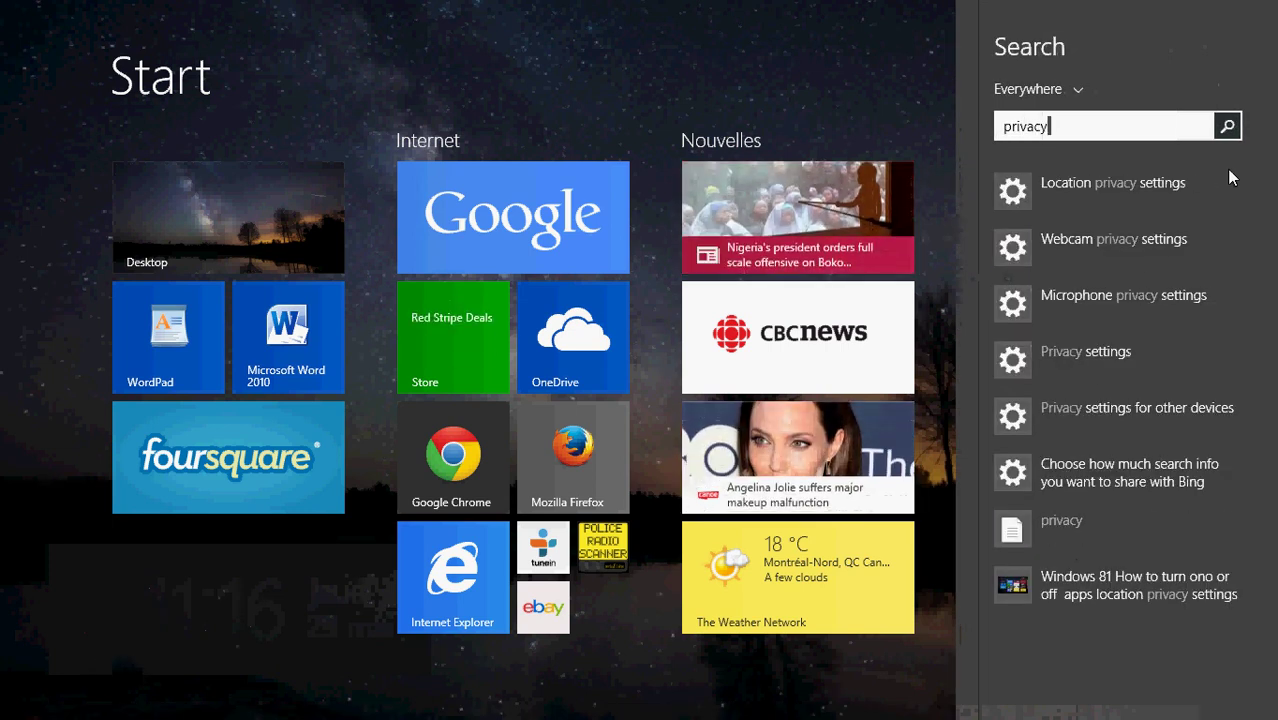
{"action": "left_click", "coordinate": [1108, 258]}
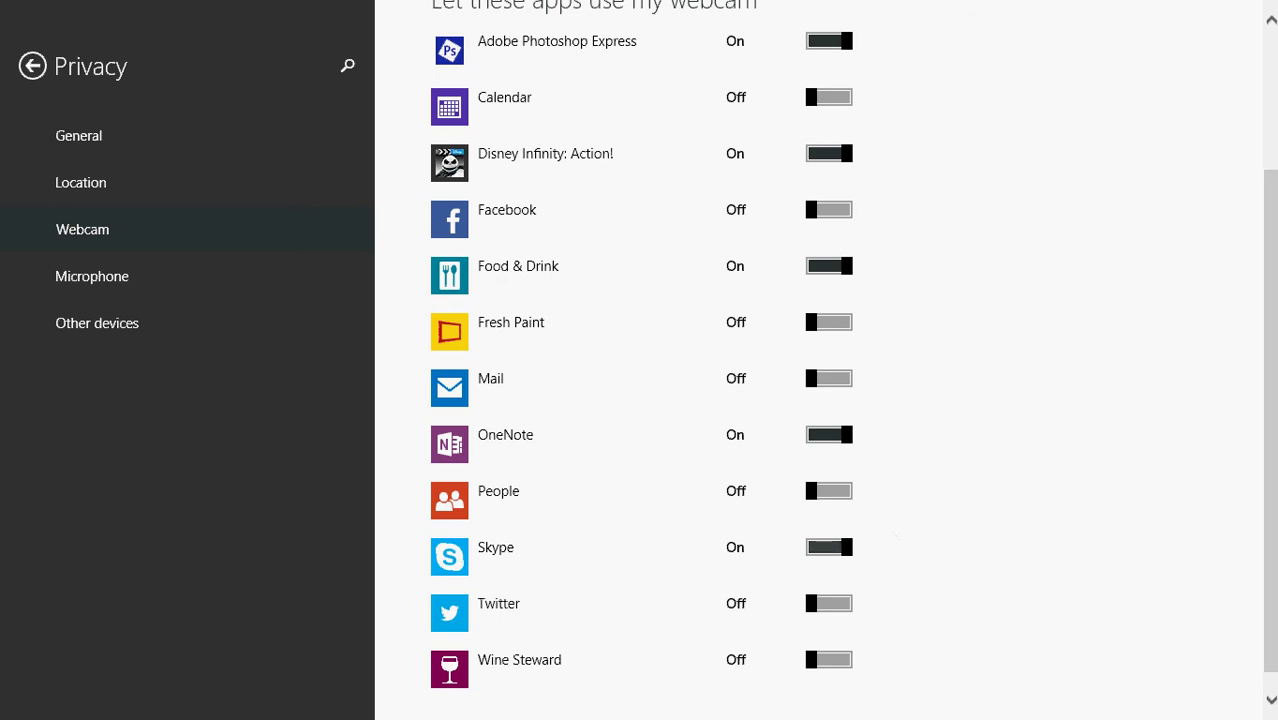
{"action": "left_click", "coordinate": [1268, 105]}
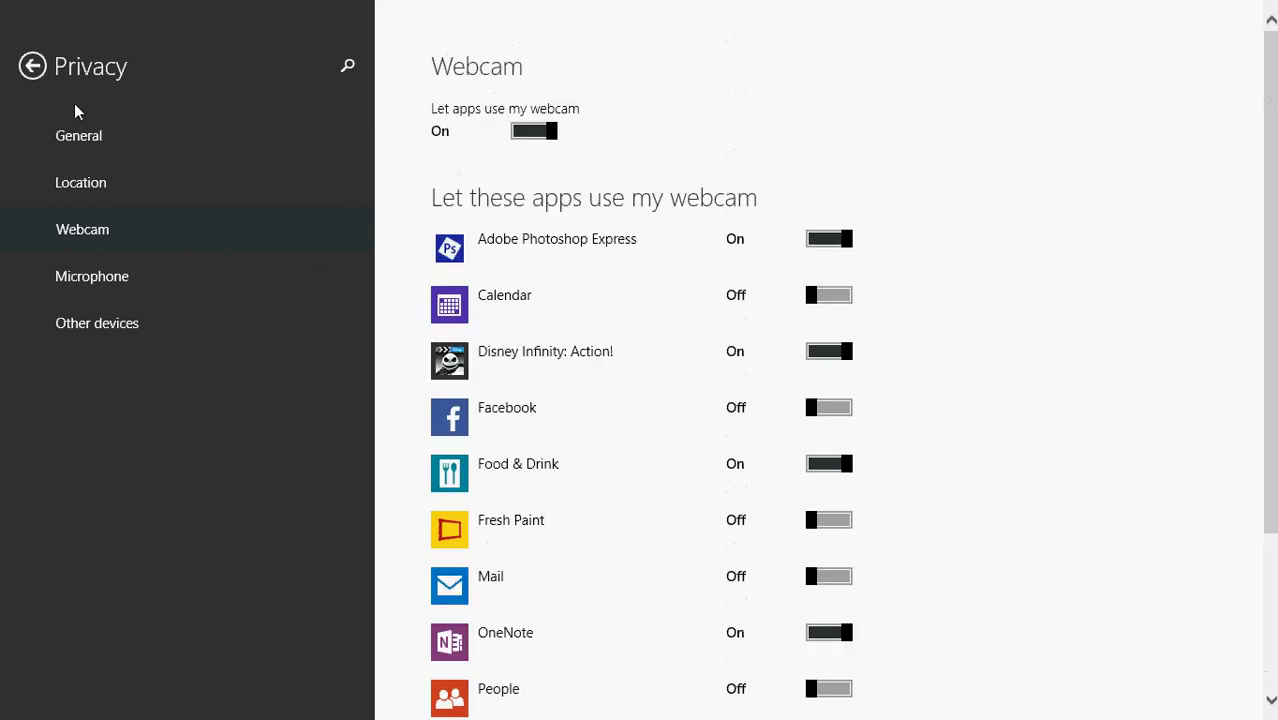
- Return to the general privacy options, search Windows for "privacy" again and open the microphone privacy settings
{"action": "left_click", "coordinate": [33, 66]}
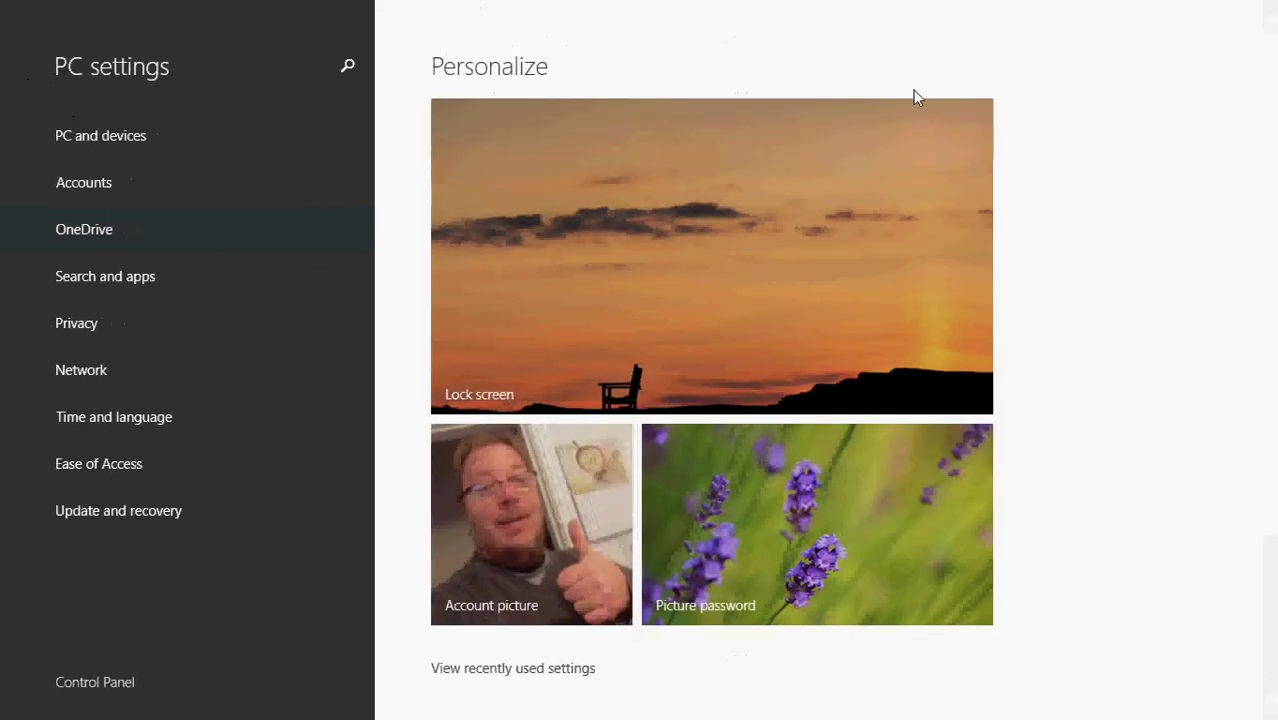
{"action": "left_click", "coordinate": [84, 321]}
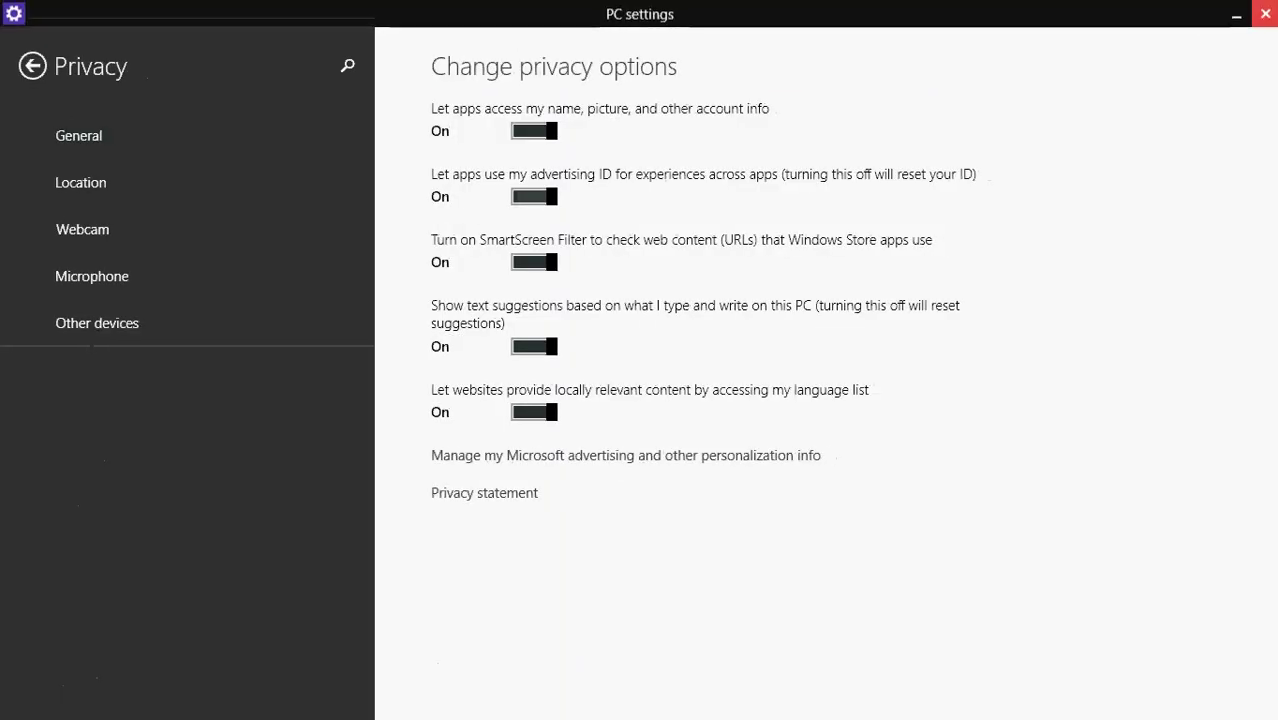
{"action": "mouse_move", "coordinate": [1274, 3]}
{"action": "left_click", "coordinate": [1251, 178]}
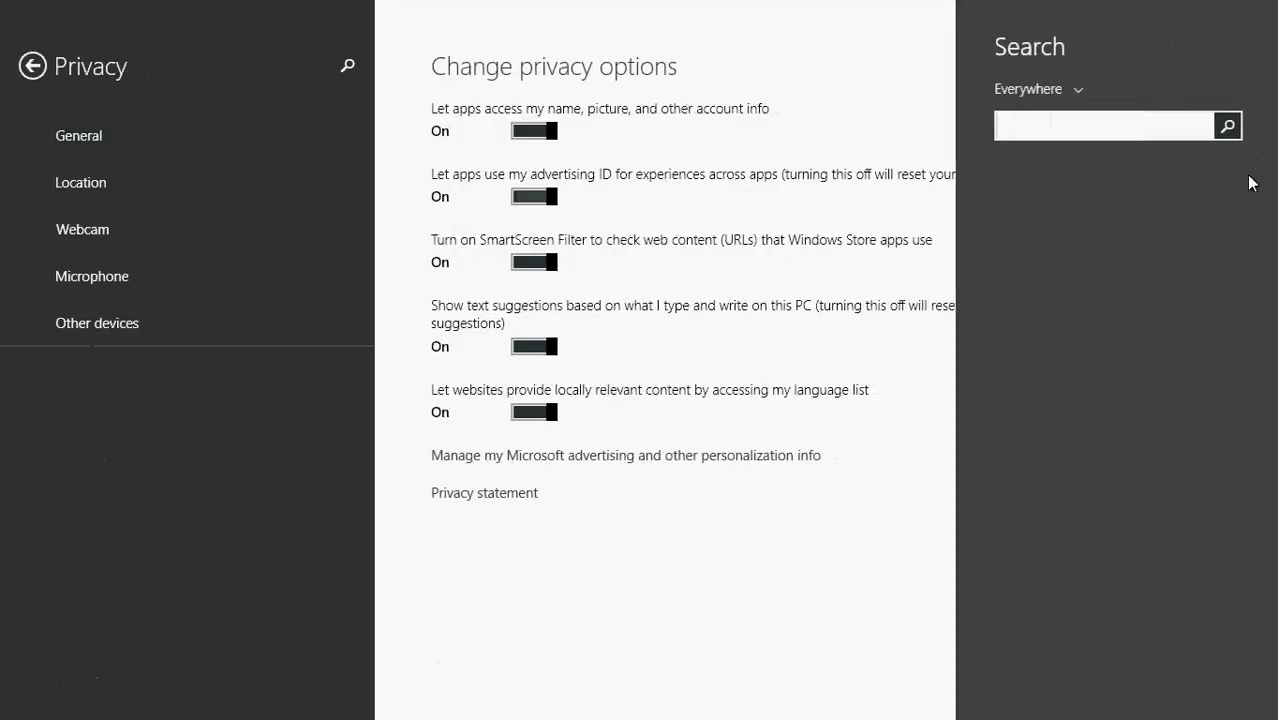
{"action": "type", "text": "privacy"}
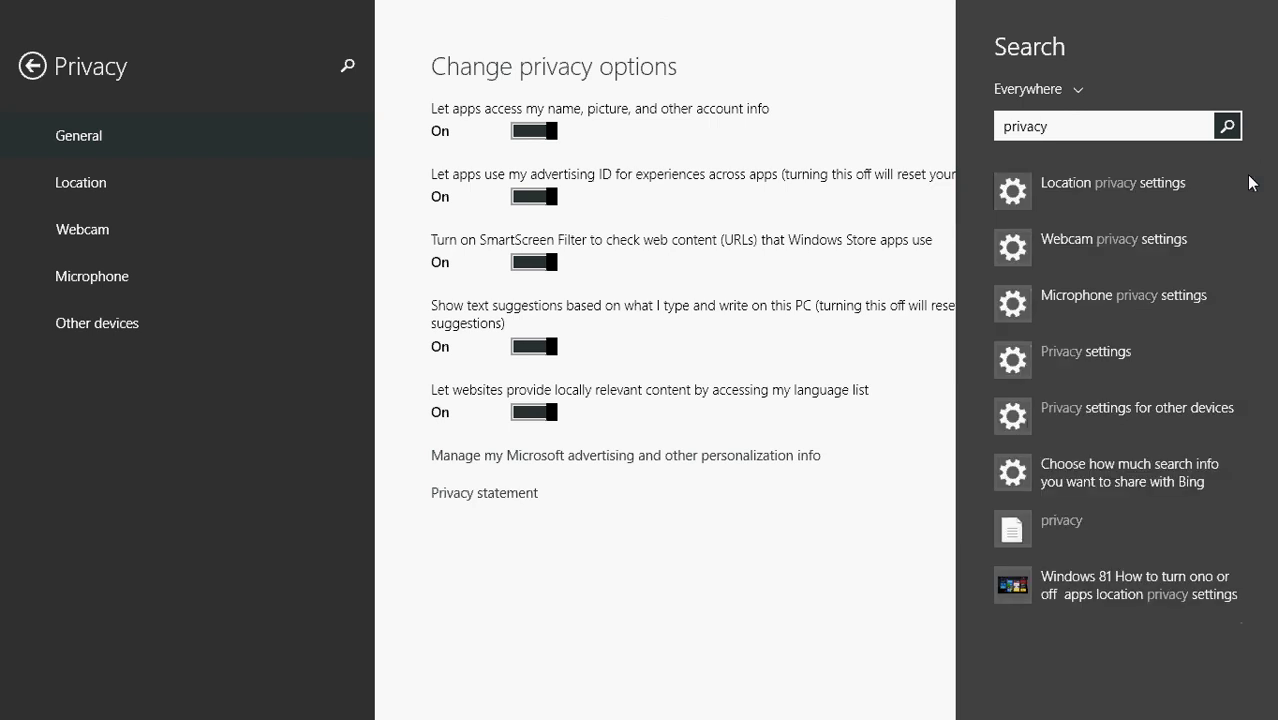
{"action": "left_click", "coordinate": [1040, 295]}
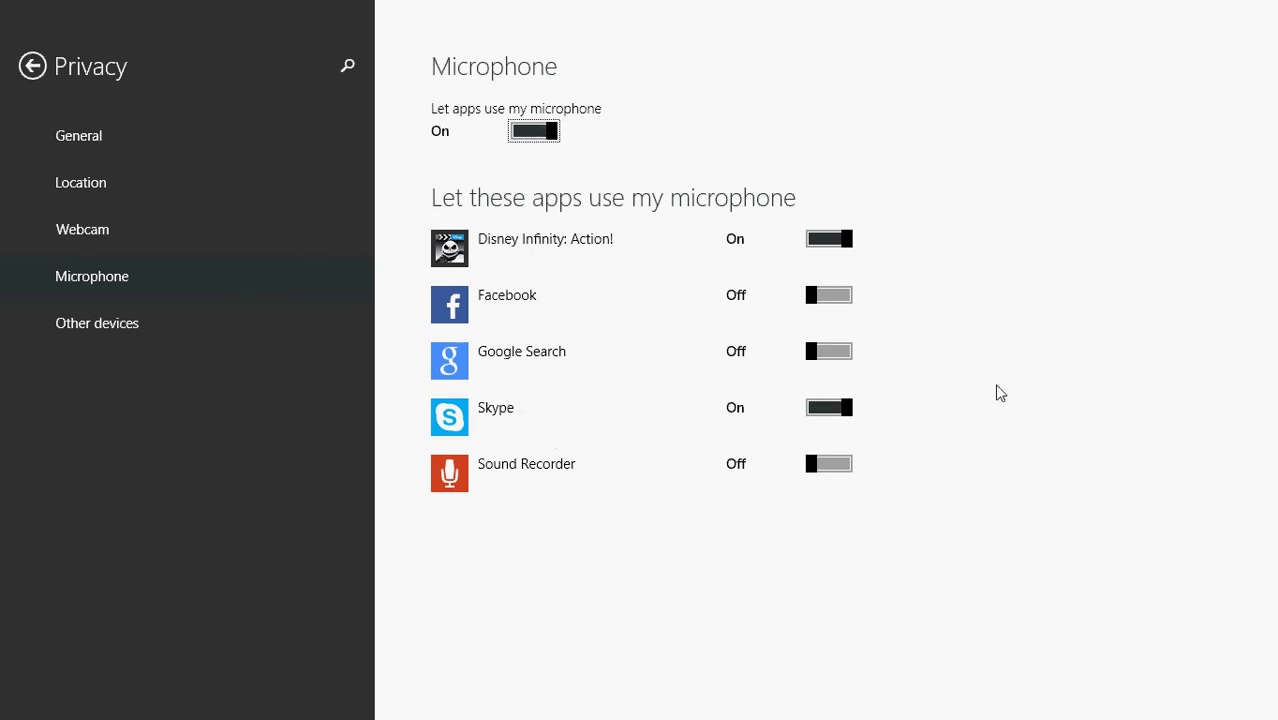
- Return to the Start screen and open Control Panel
{"action": "key", "text": "super"}
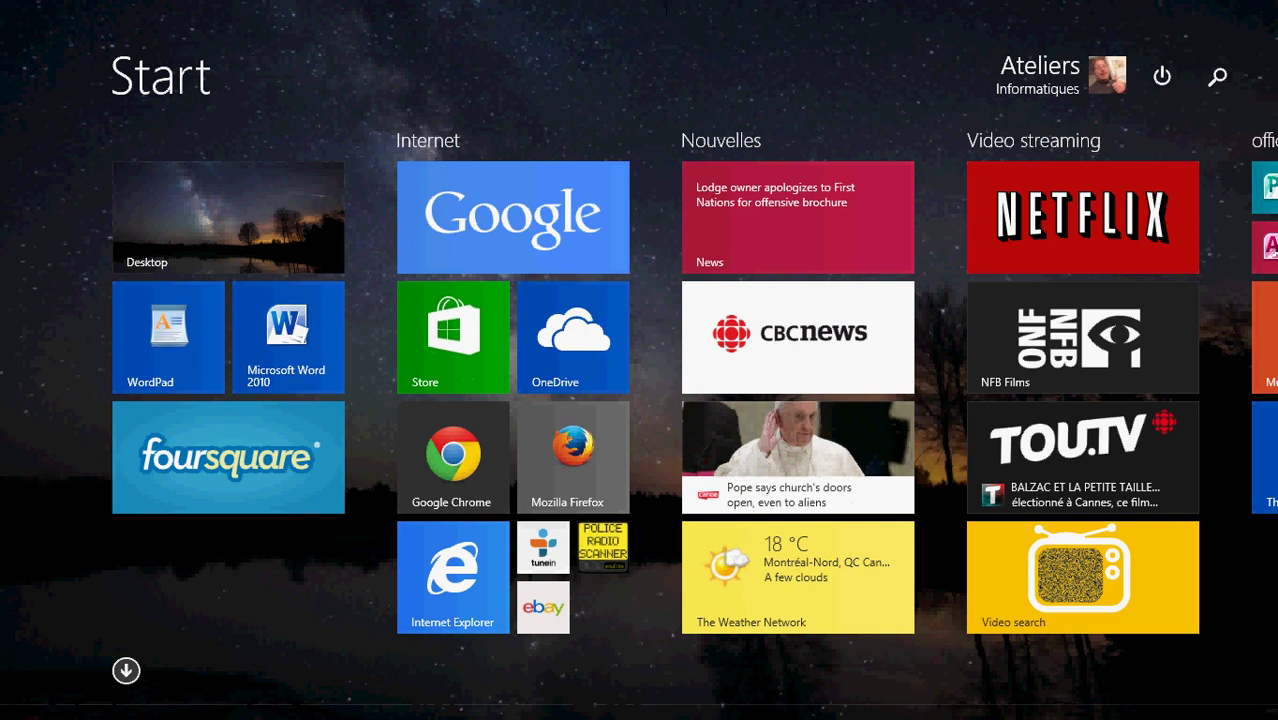
{"action": "mouse_move", "coordinate": [8, 712]}
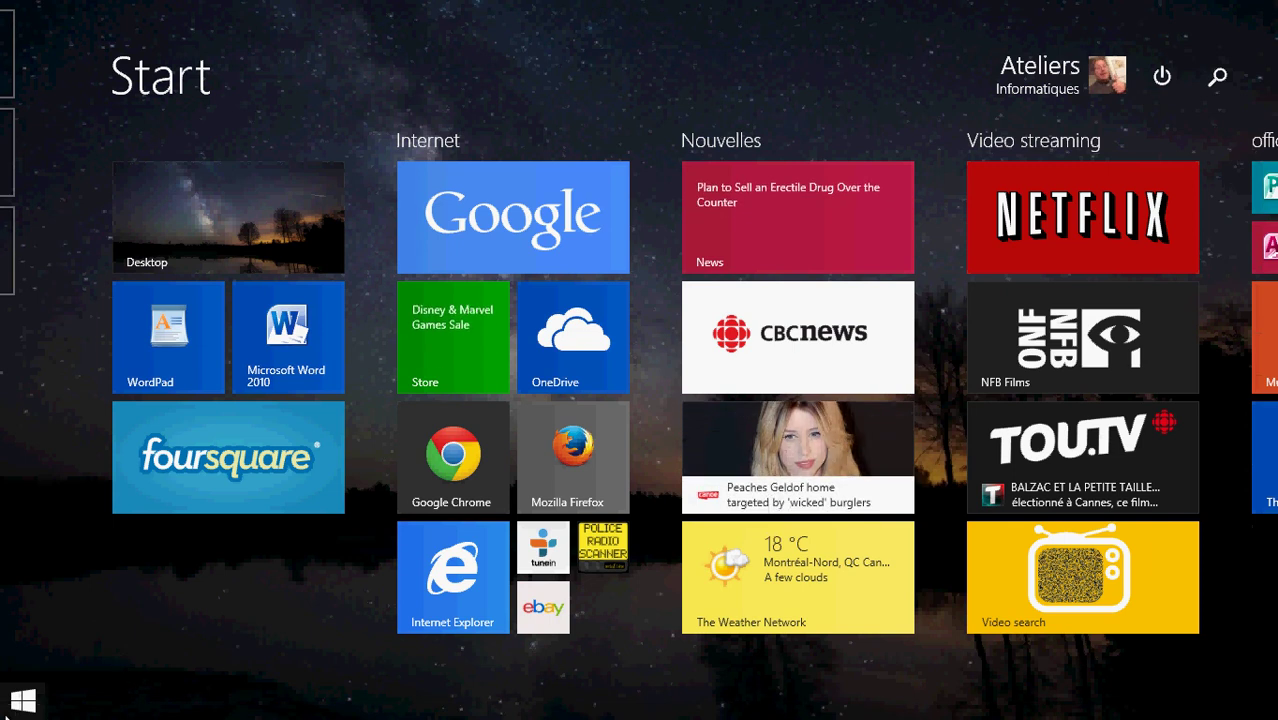
{"action": "right_click", "coordinate": [14, 706]}
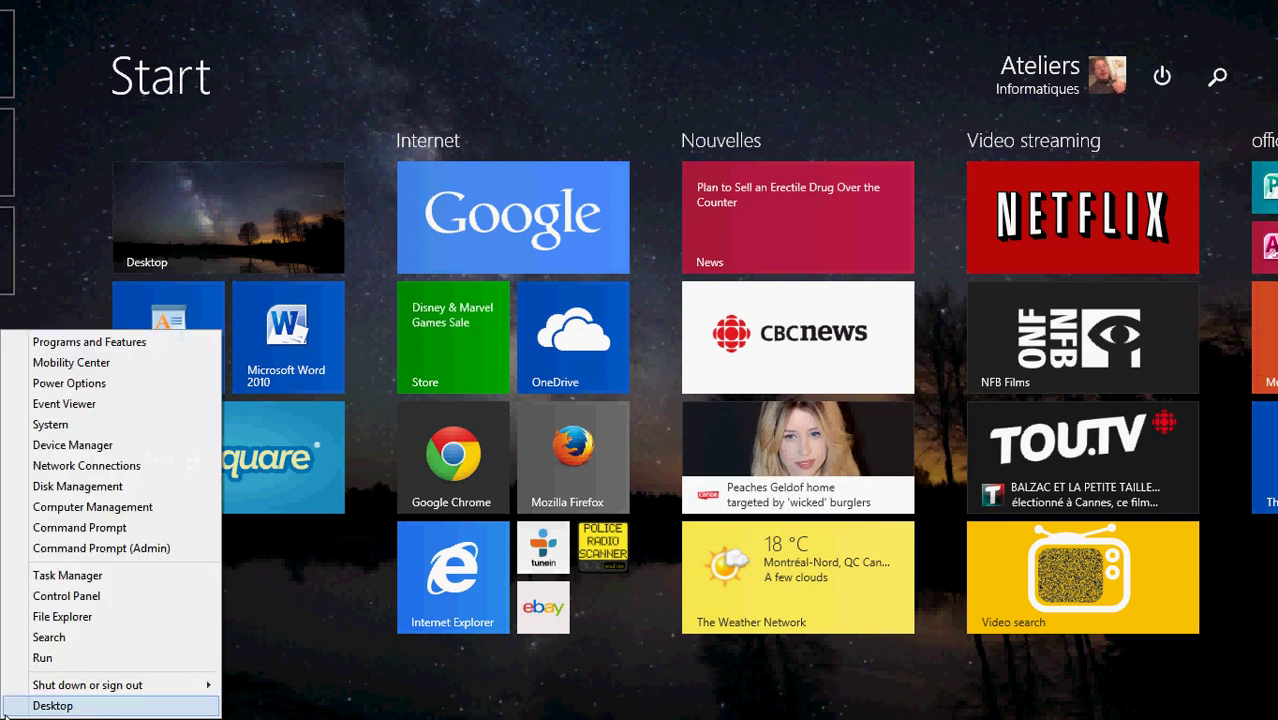
{"action": "left_click", "coordinate": [85, 597]}
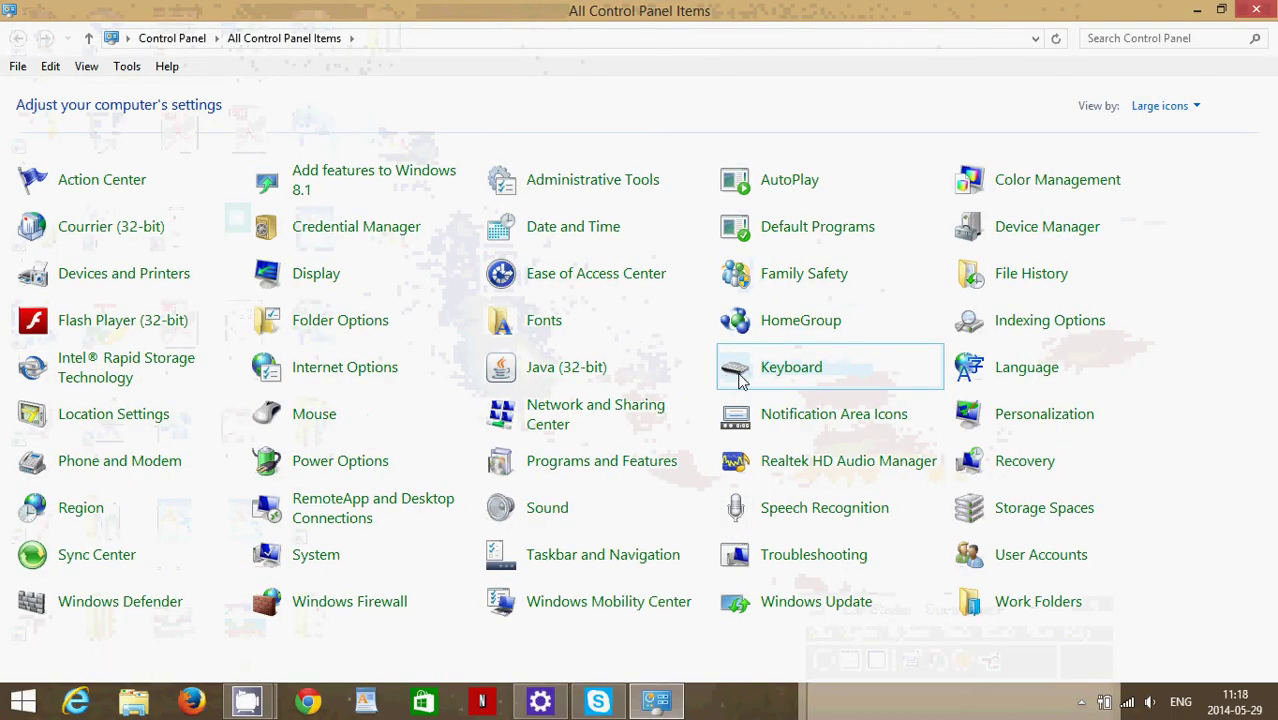
- Switch the Control Panel view to Category and back to Large icons
{"action": "left_click", "coordinate": [1174, 110]}
{"action": "left_click", "coordinate": [1172, 133]}
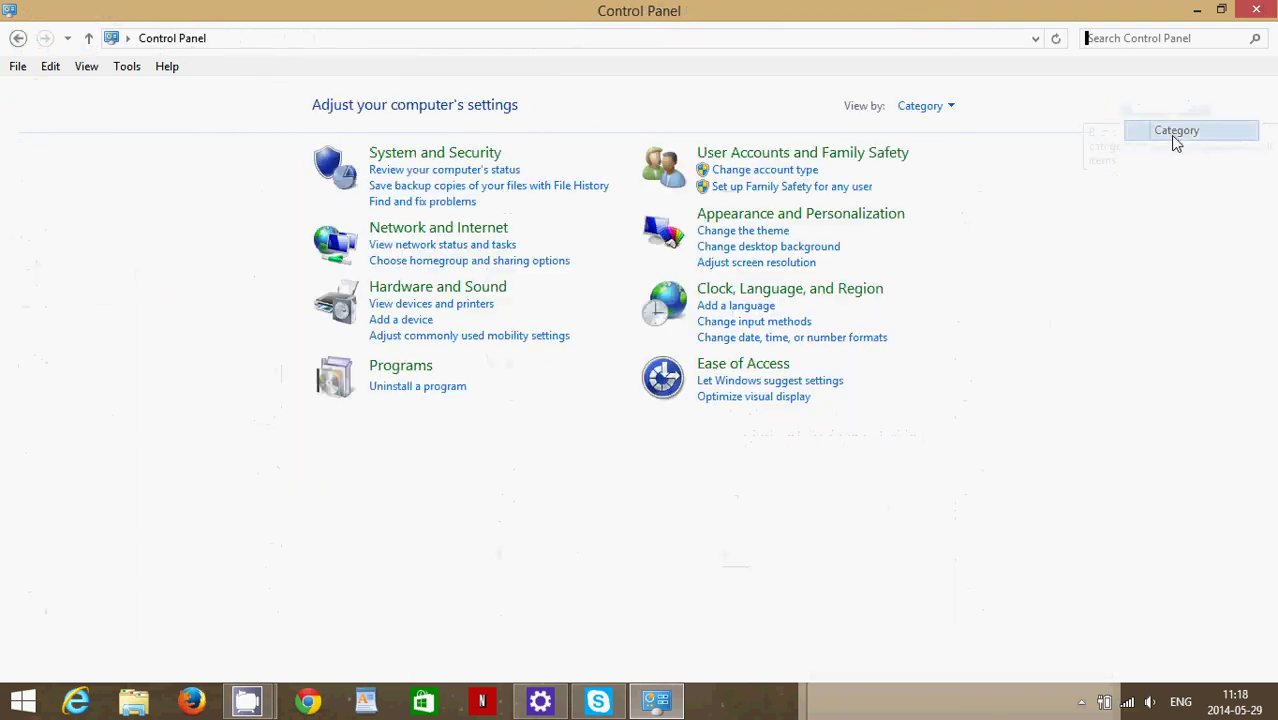
{"action": "left_click", "coordinate": [934, 112]}
{"action": "left_click", "coordinate": [955, 160]}
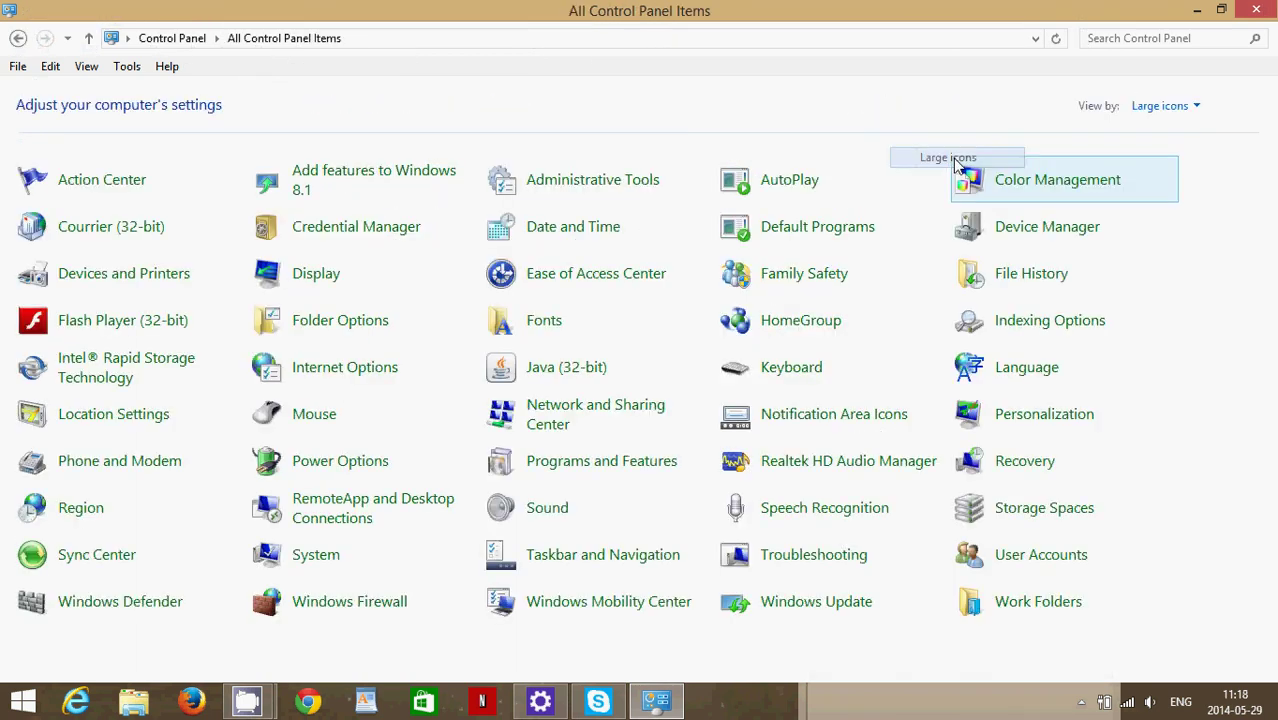
- Open Device Manager from the System page, expand the sound and imaging device categories, and select the TOSHIBA Web Camera - HD
{"action": "left_click", "coordinate": [316, 556]}
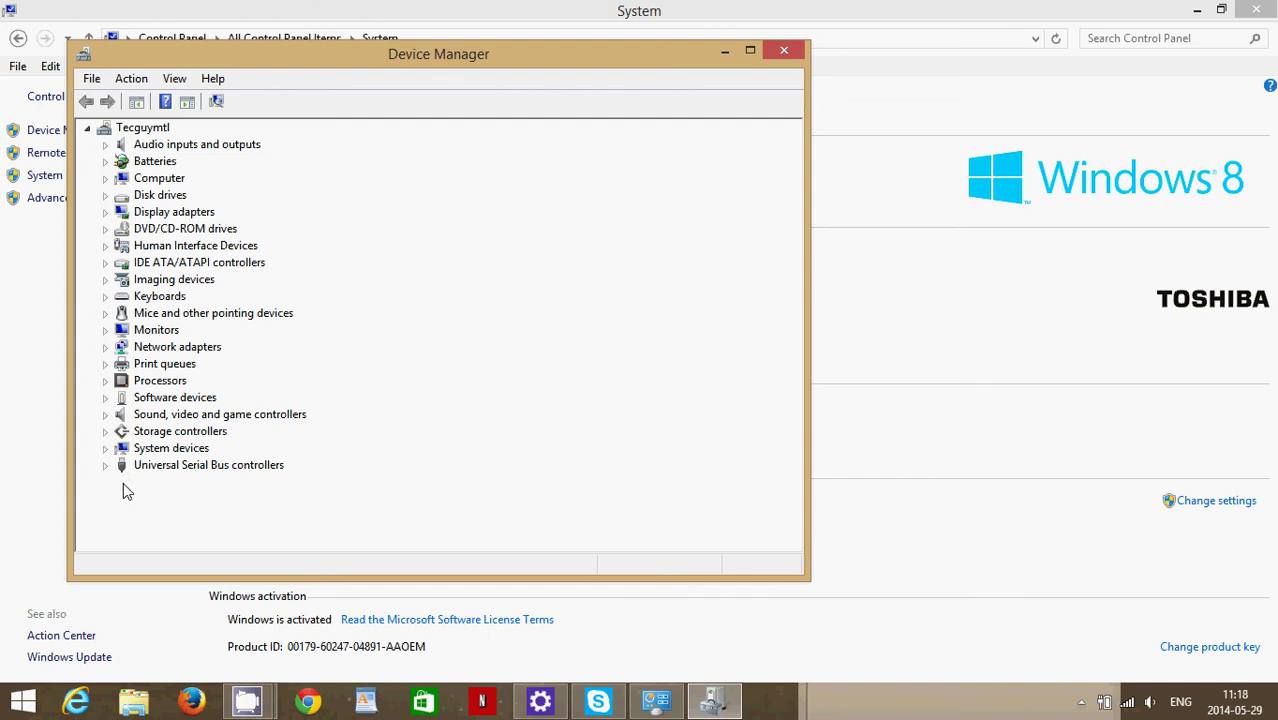
{"action": "left_click", "coordinate": [105, 414]}
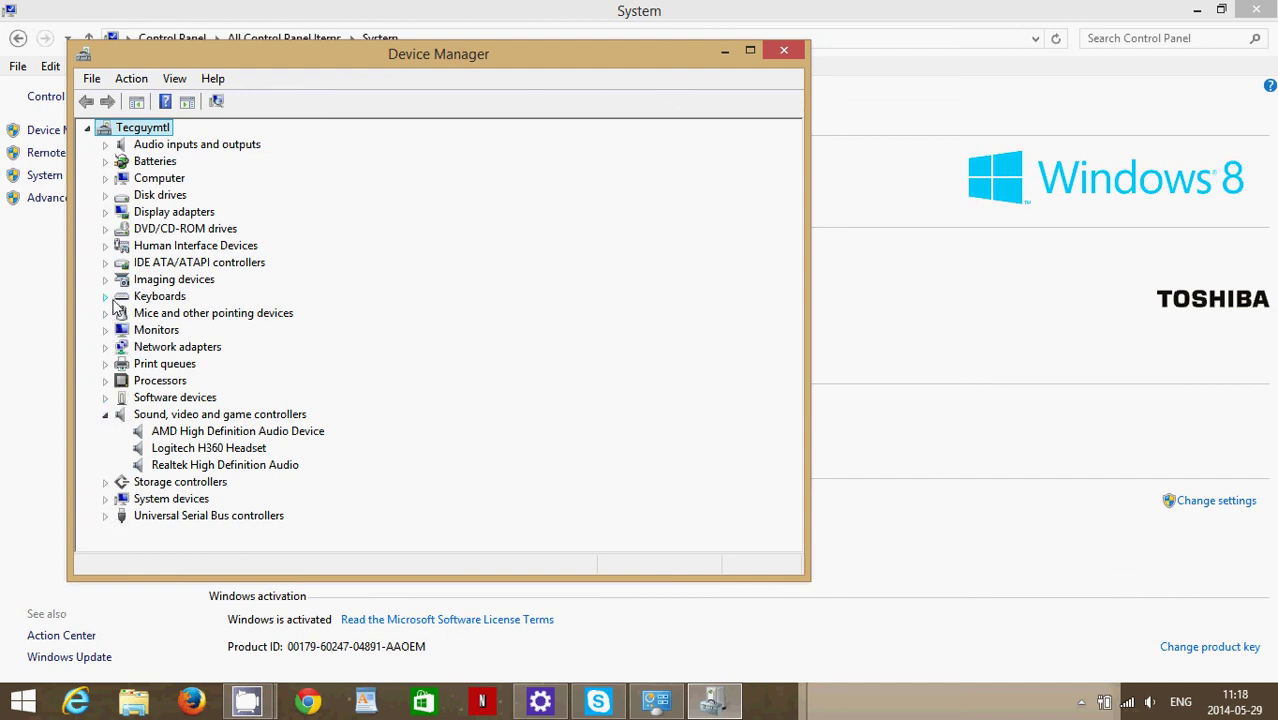
{"action": "left_click", "coordinate": [106, 280]}
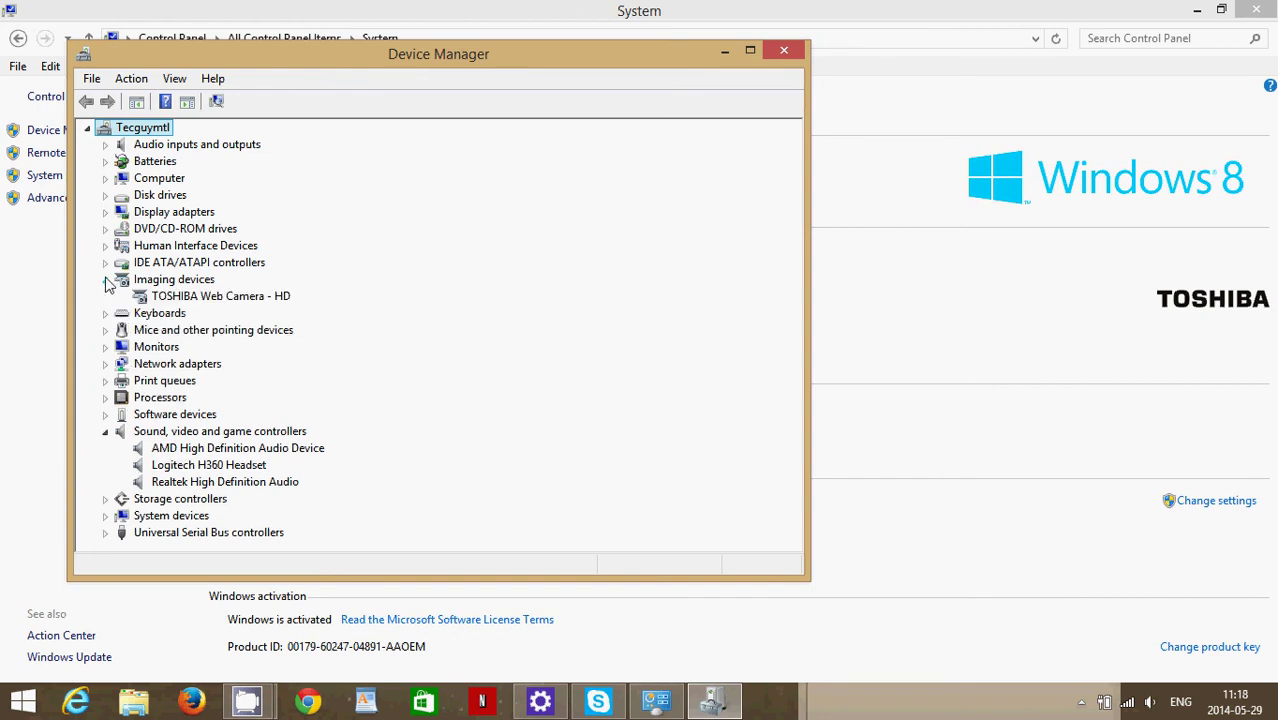
{"action": "left_click", "coordinate": [182, 298]}
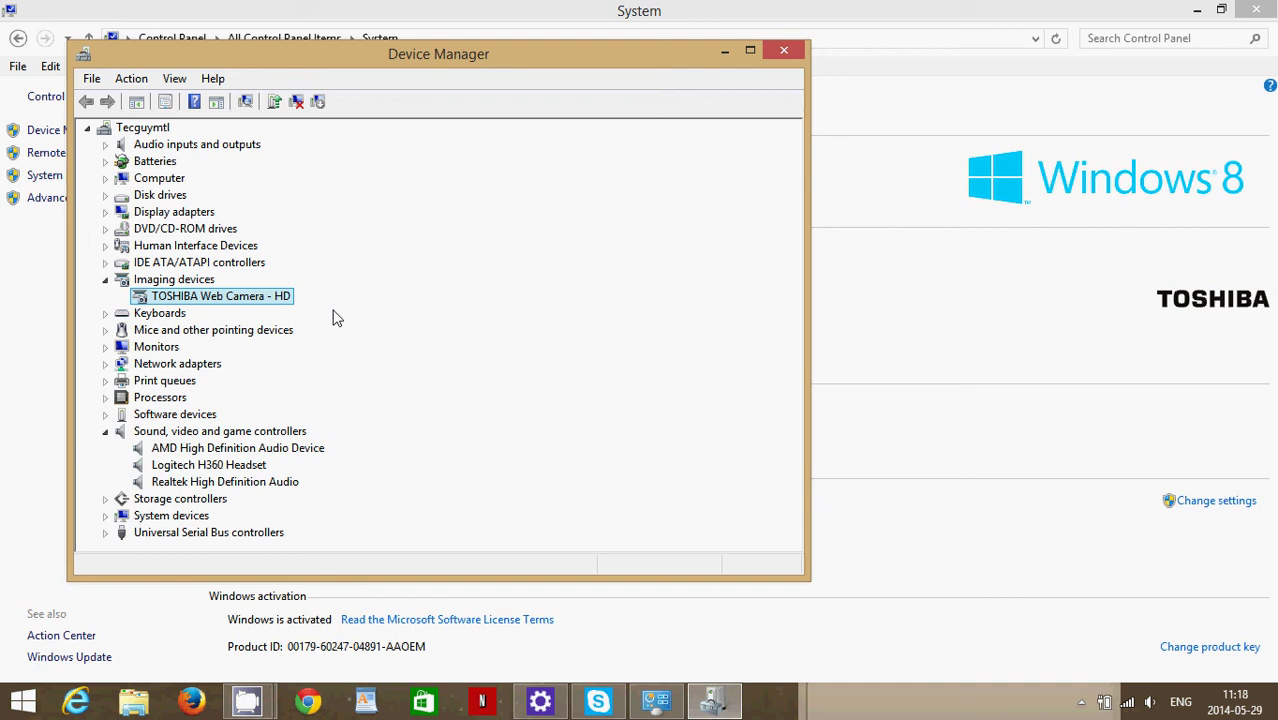
- Open the TOSHIBA Web Camera - HD driver properties and run an automatic search for updated driver software
{"action": "double_click", "coordinate": [243, 305]}
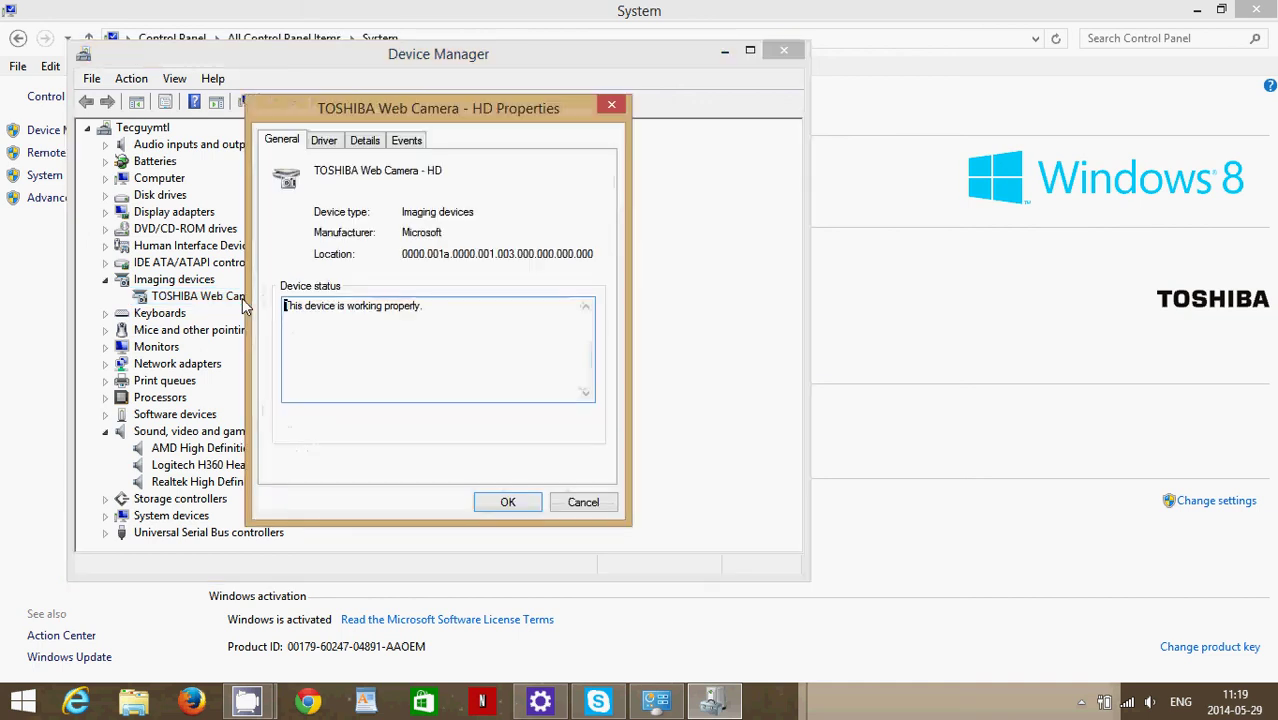
{"action": "left_click", "coordinate": [325, 141]}
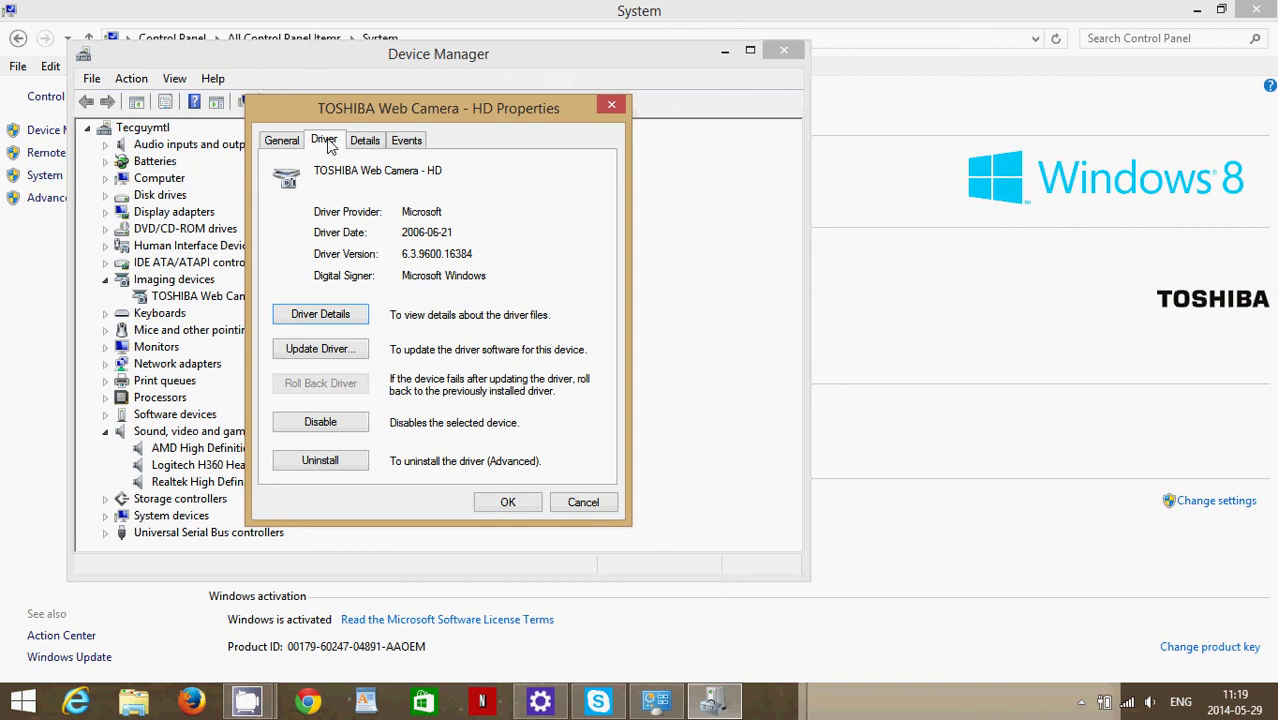
{"action": "left_click", "coordinate": [336, 350]}
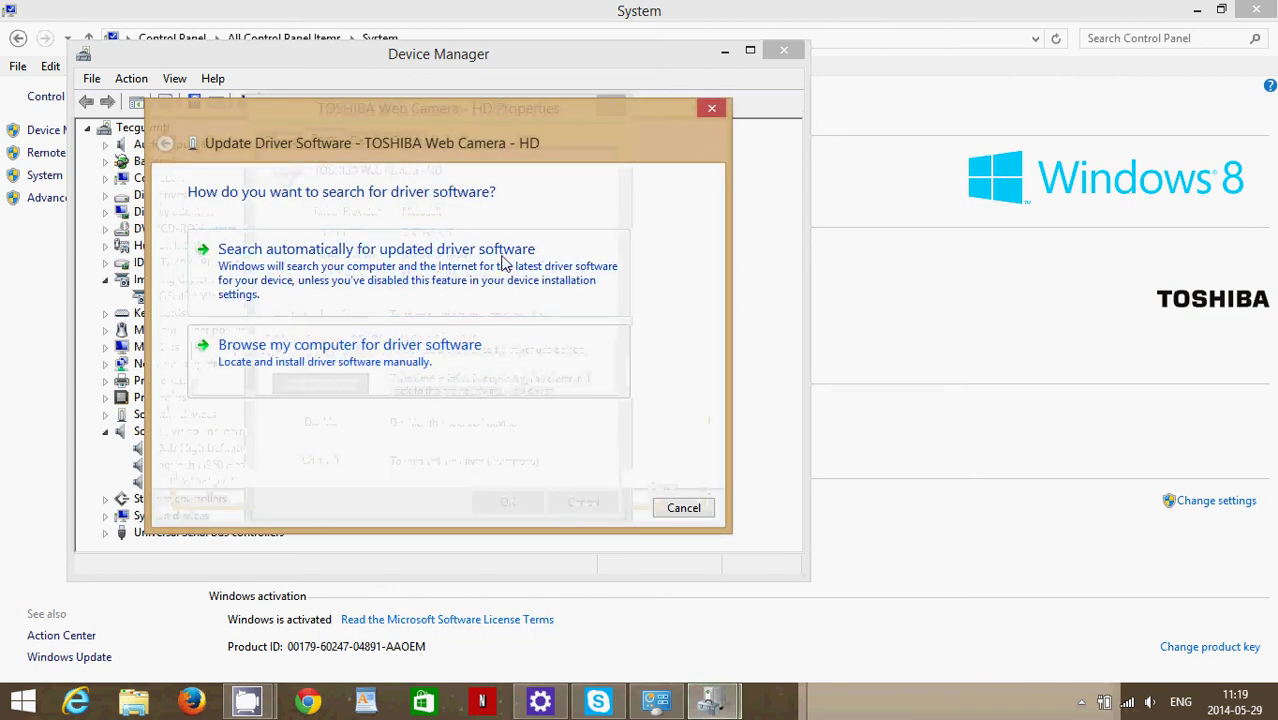
{"action": "left_click", "coordinate": [422, 268]}
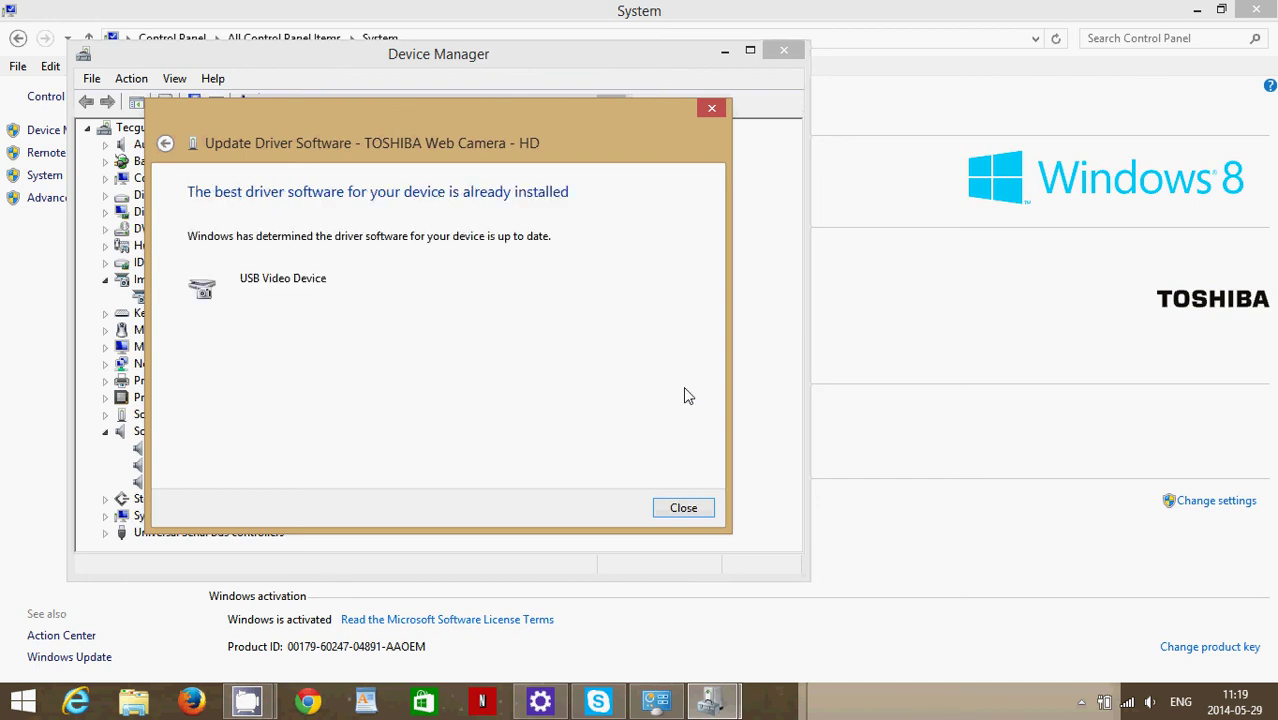
- Close the driver update wizard and the TOSHIBA Web Camera - HD properties
{"action": "left_click", "coordinate": [684, 508]}
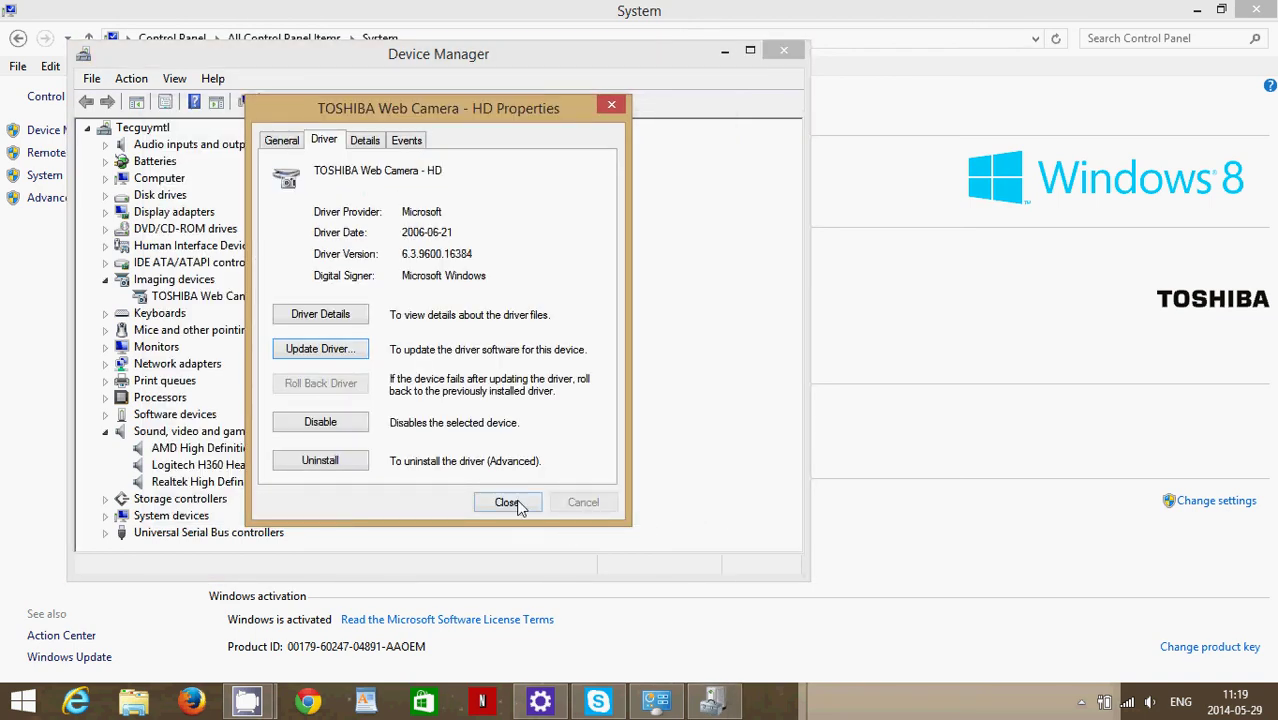
{"action": "left_click", "coordinate": [517, 506]}
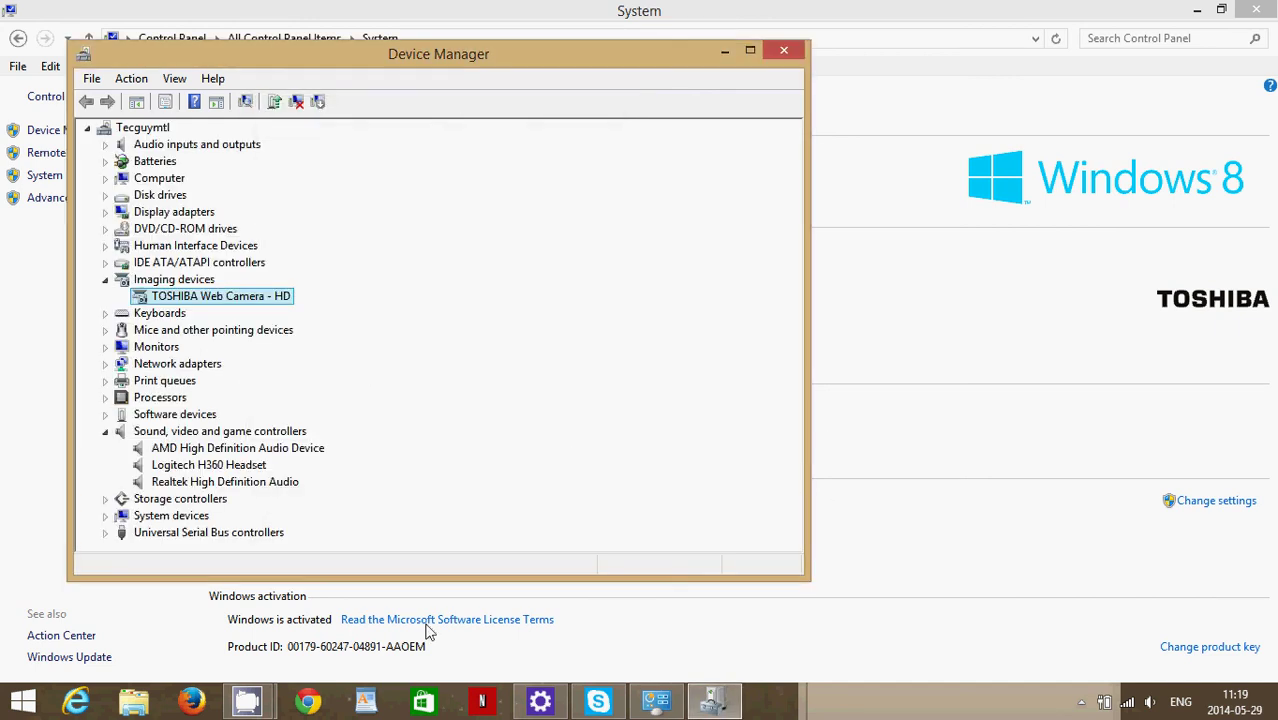
- Open toshiba.com in Google Chrome and look over the manufacturer's home page, including its Support section heading
{"action": "left_click", "coordinate": [309, 704]}
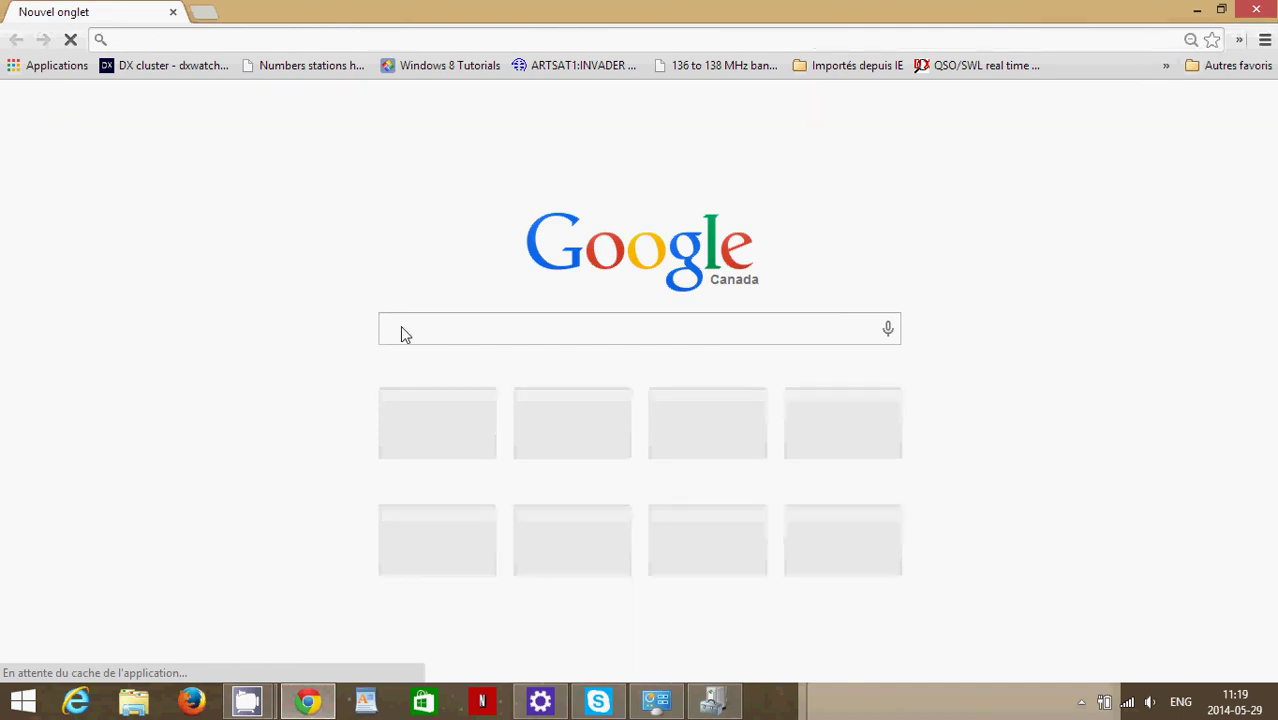
{"action": "left_click", "coordinate": [351, 46]}
{"action": "type", "text": "toshiba.com"}
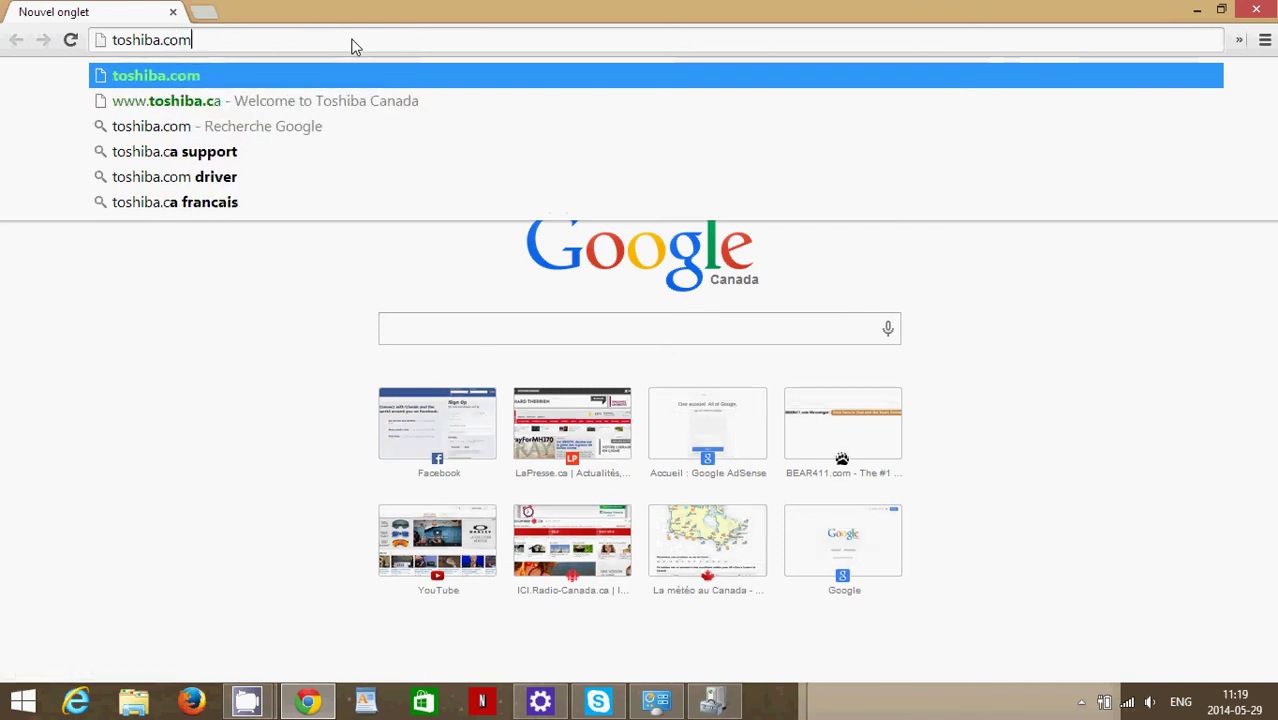
{"action": "key", "text": "Return"}
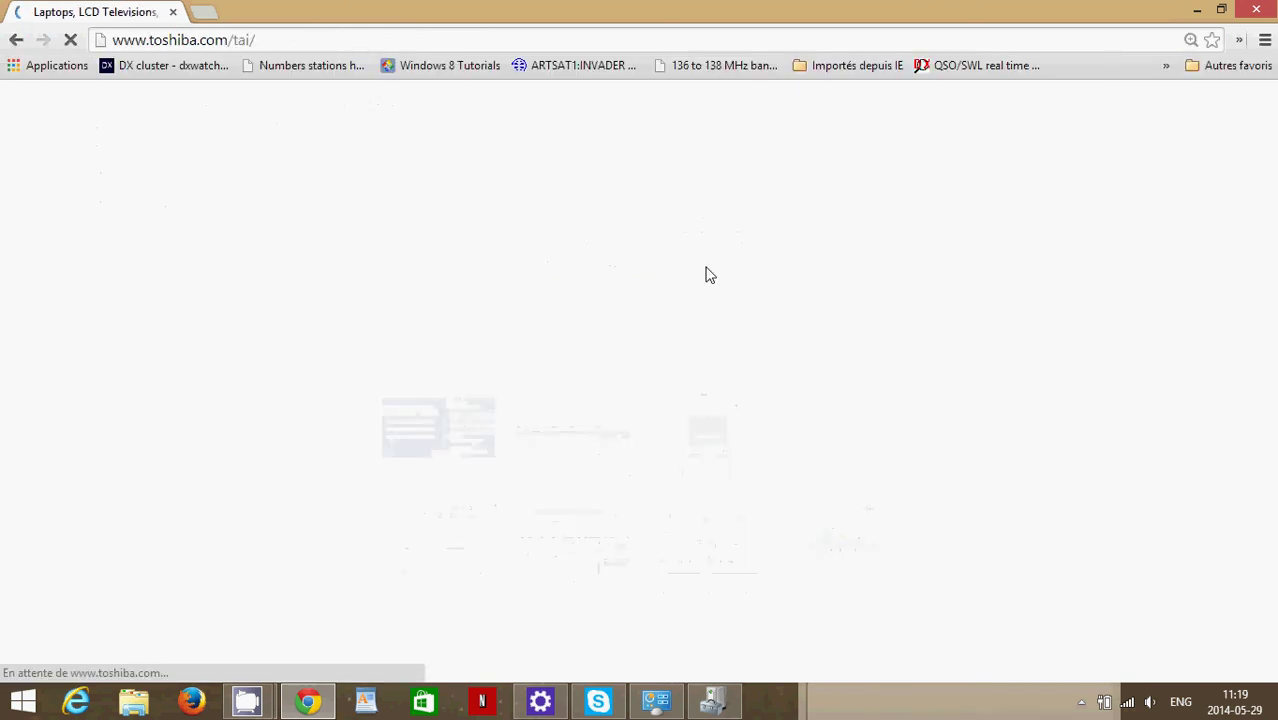
{"action": "mouse_move", "coordinate": [702, 272]}
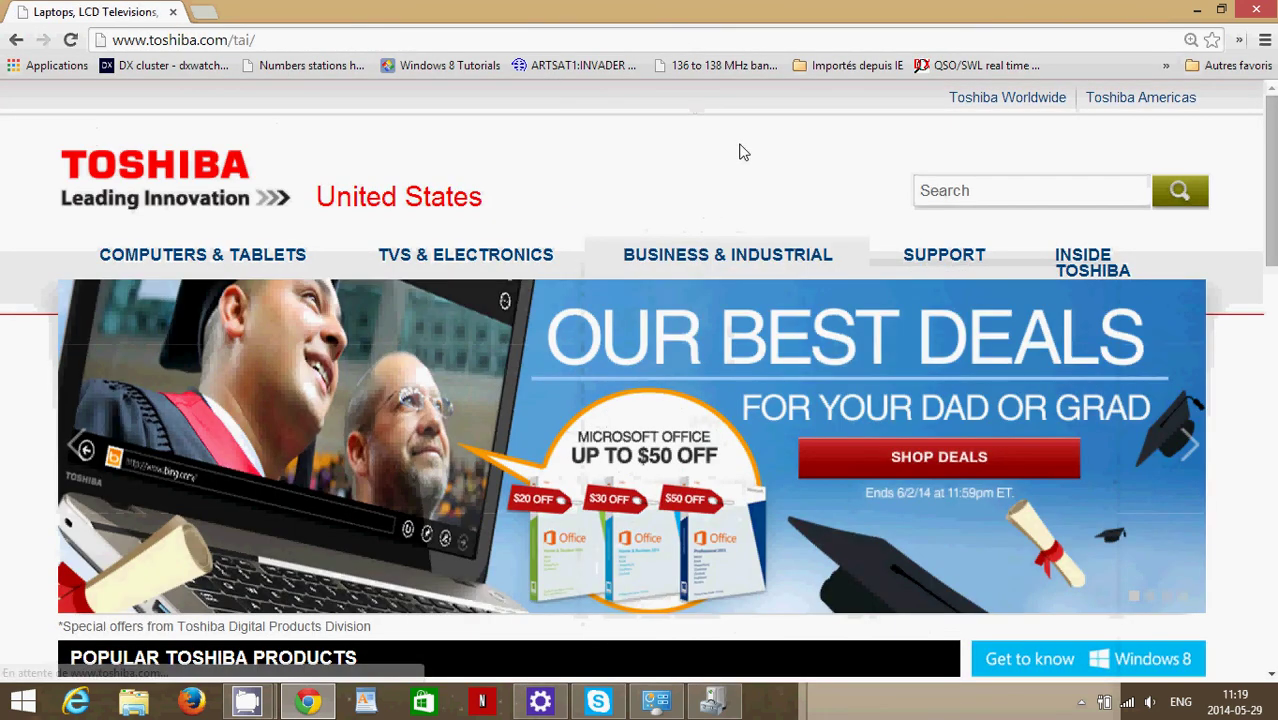
{"action": "mouse_move", "coordinate": [928, 258]}
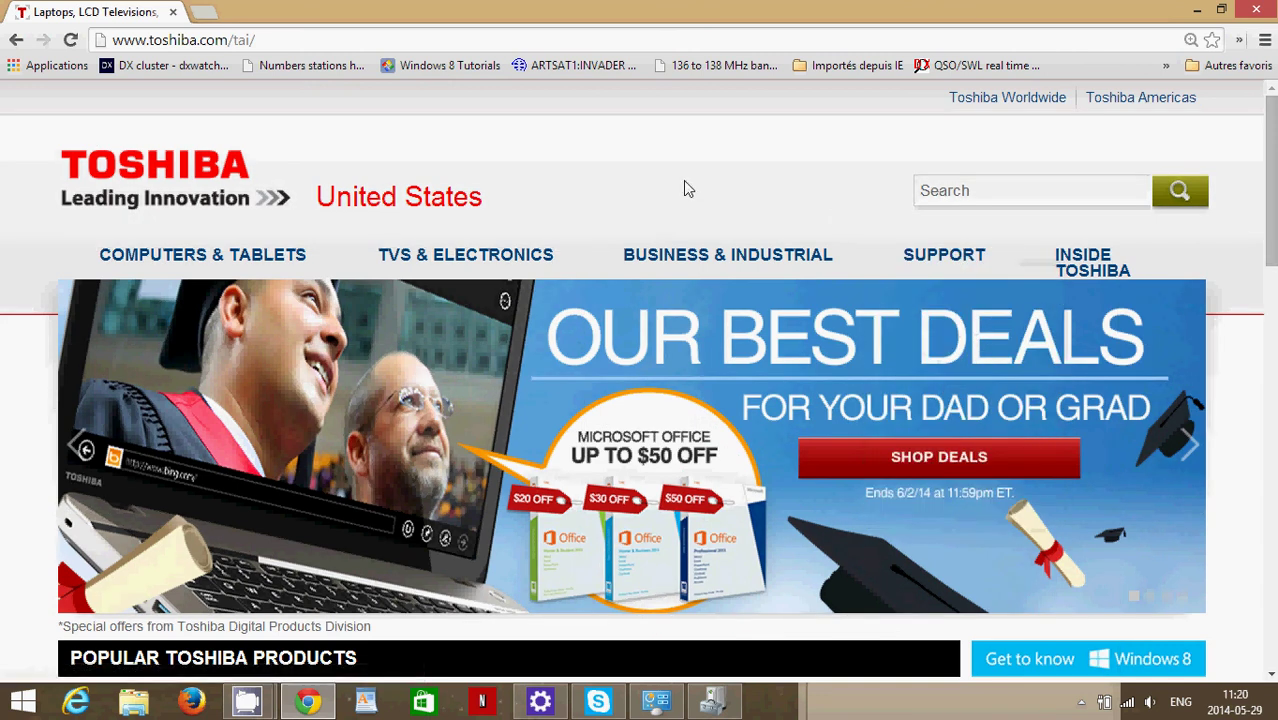
{"action": "scroll", "coordinate": [686, 188], "scroll_direction": "down", "scroll_amount": 5}
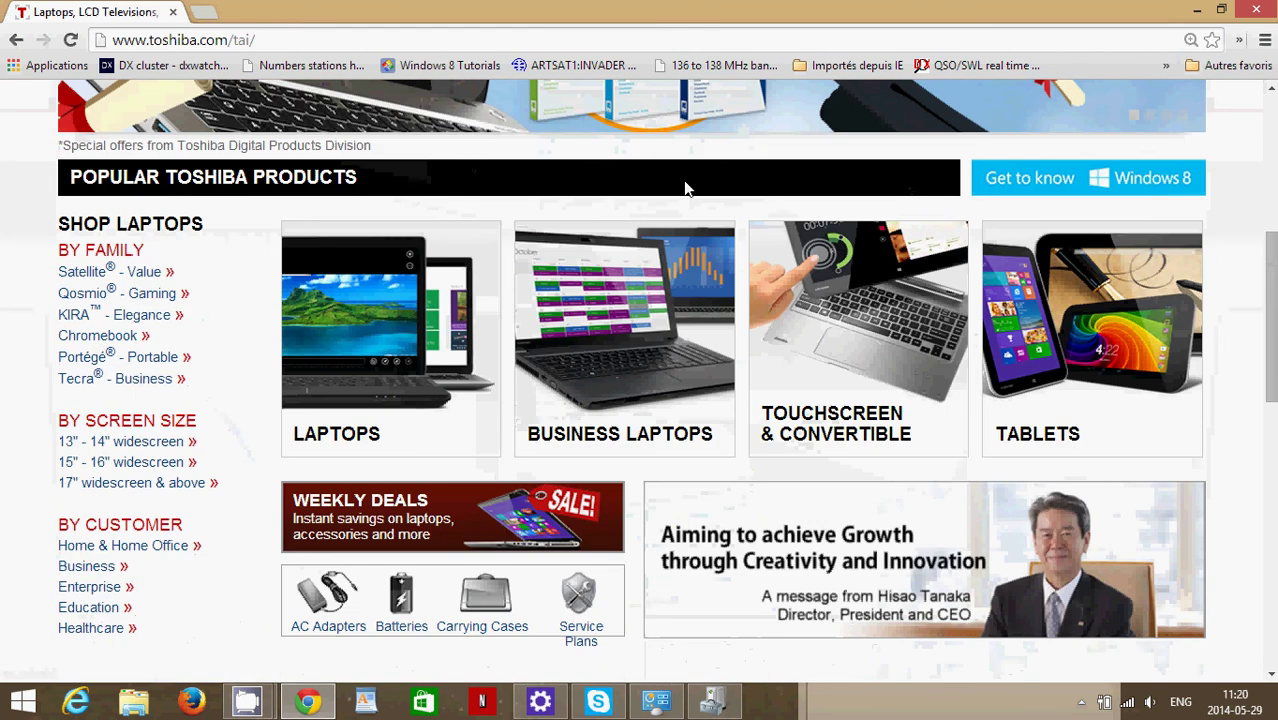
{"action": "scroll", "coordinate": [508, 165], "scroll_direction": "up", "scroll_amount": 5}
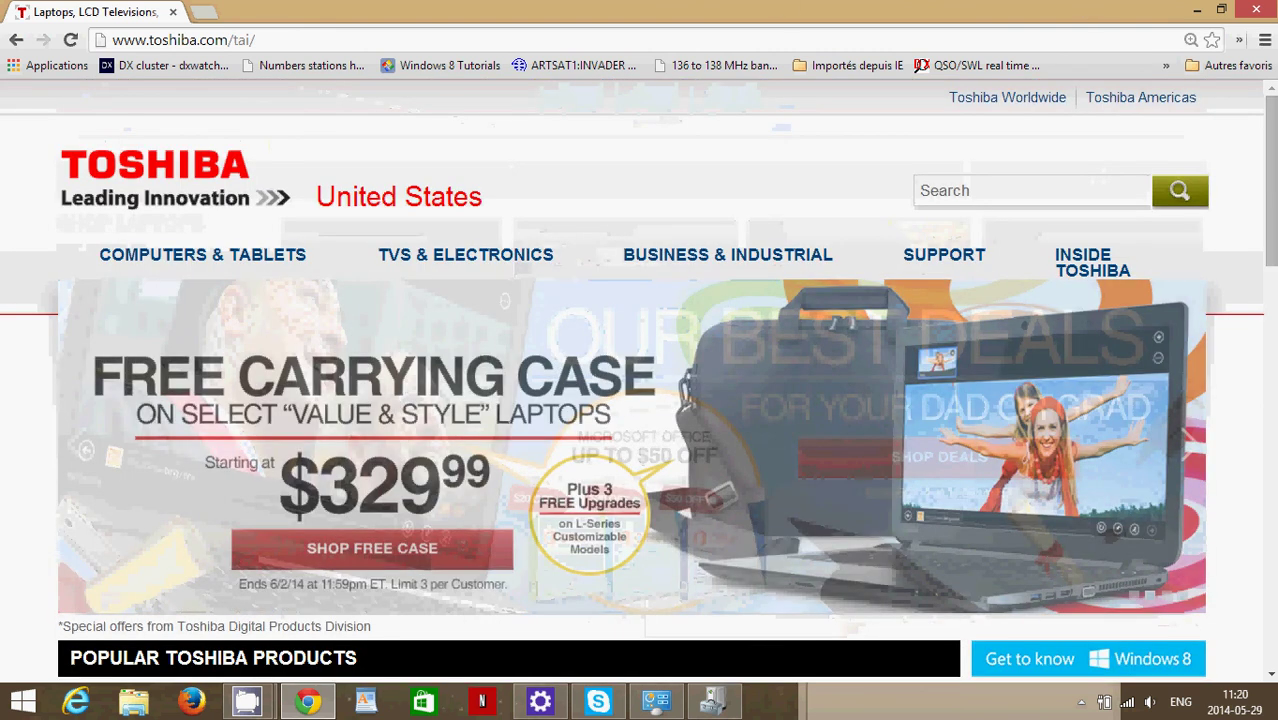
- Close the Chrome, Device Manager and System windows to get back to the desktop
{"action": "mouse_move", "coordinate": [1263, 12]}
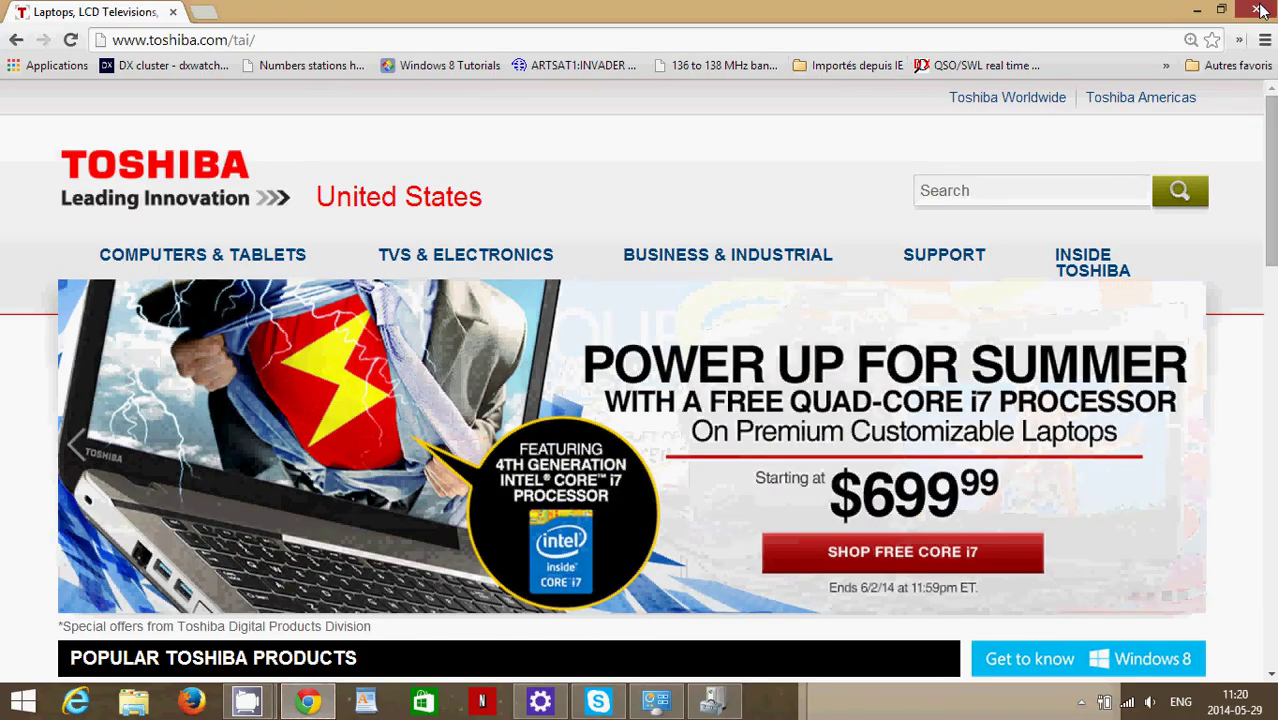
{"action": "left_click", "coordinate": [1262, 10]}
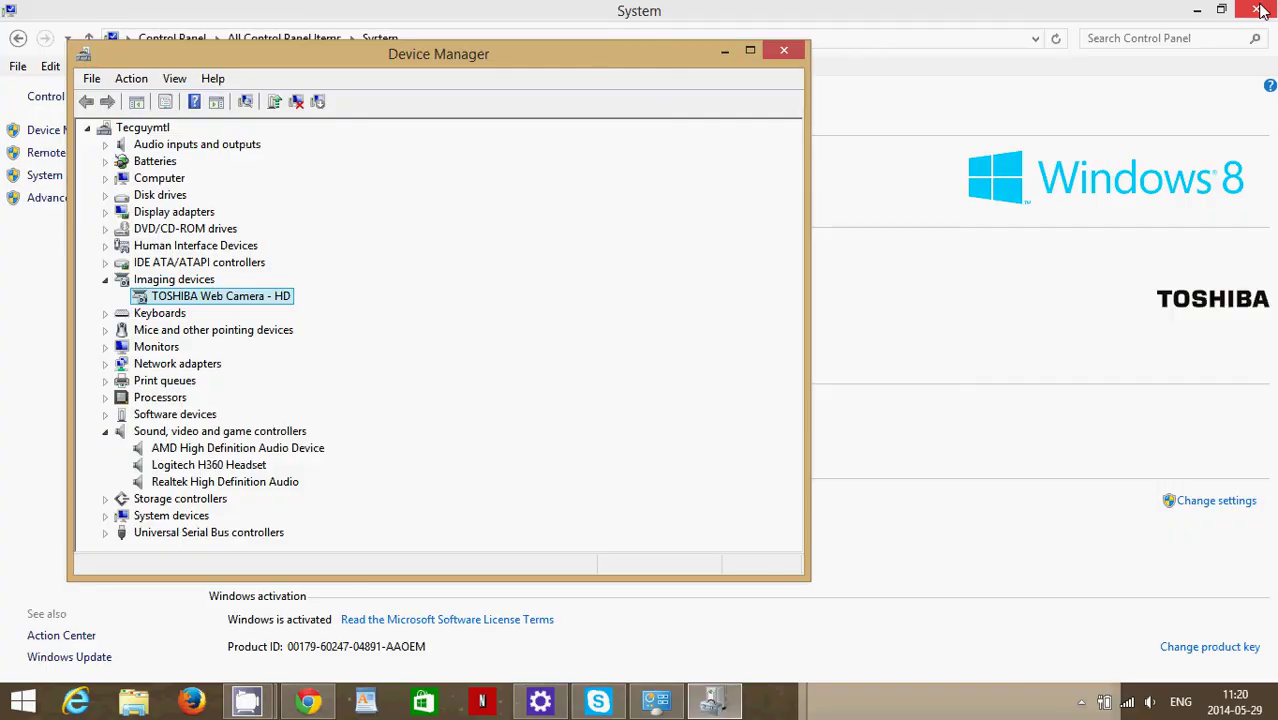
{"action": "left_click", "coordinate": [786, 53]}
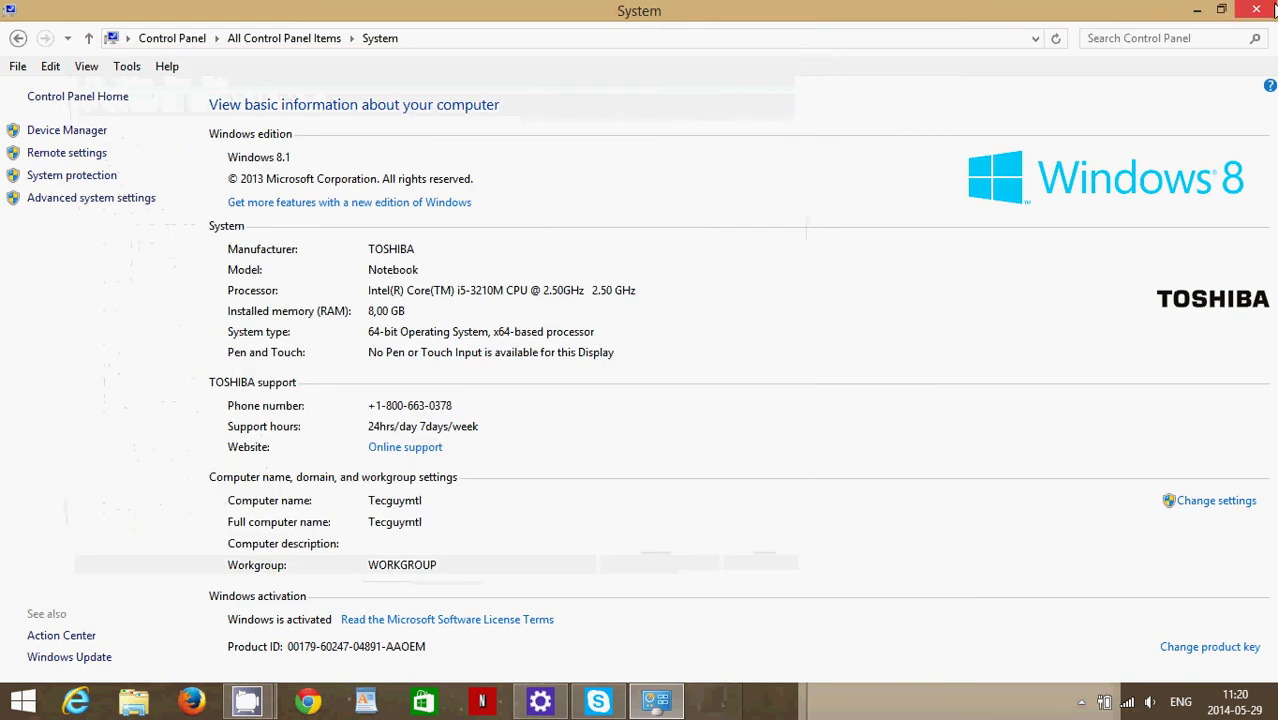
{"action": "left_click", "coordinate": [1262, 12]}
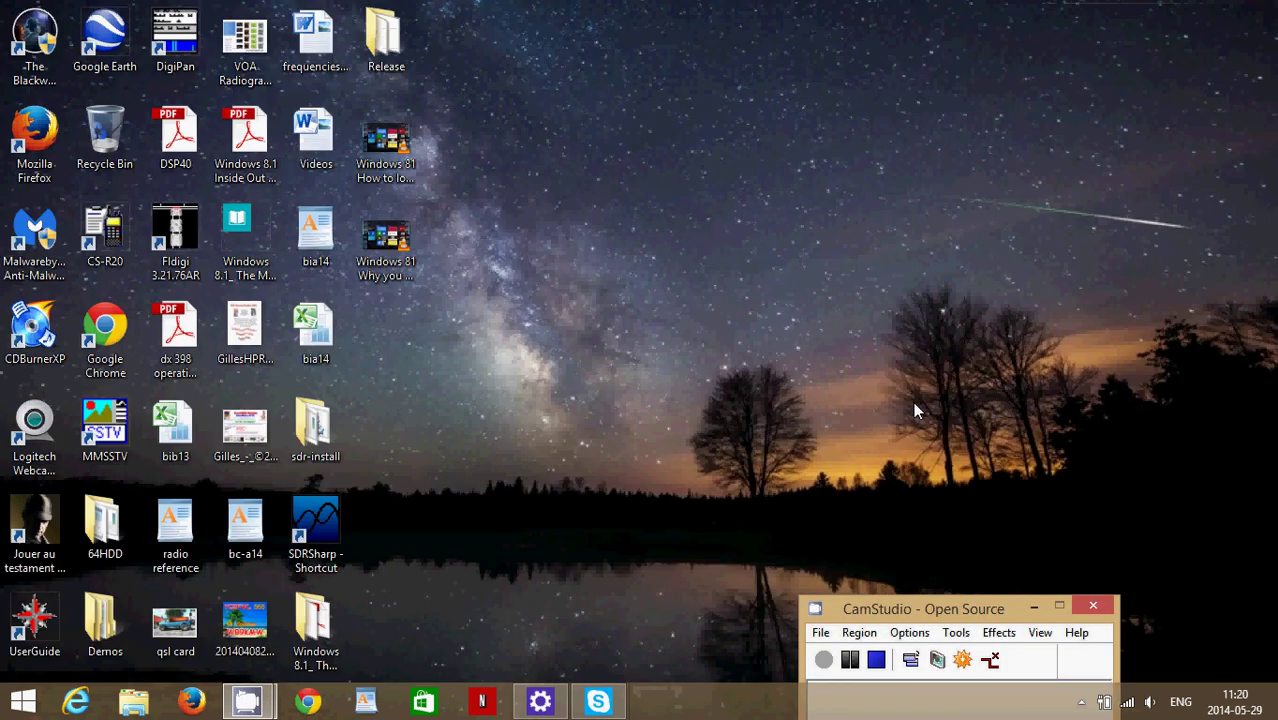
- Switch to Skype to view its home screen, and return to the desktop through the Start screen
{"action": "left_click", "coordinate": [598, 701]}
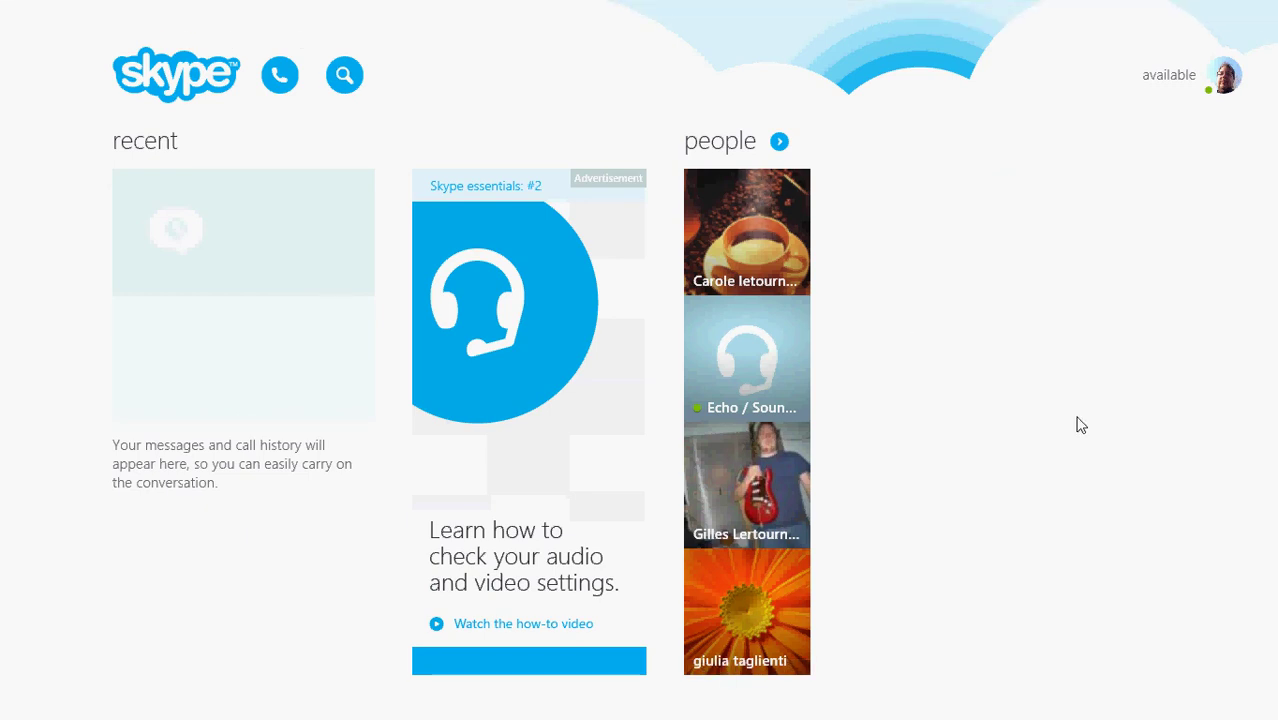
{"action": "key", "text": "super"}
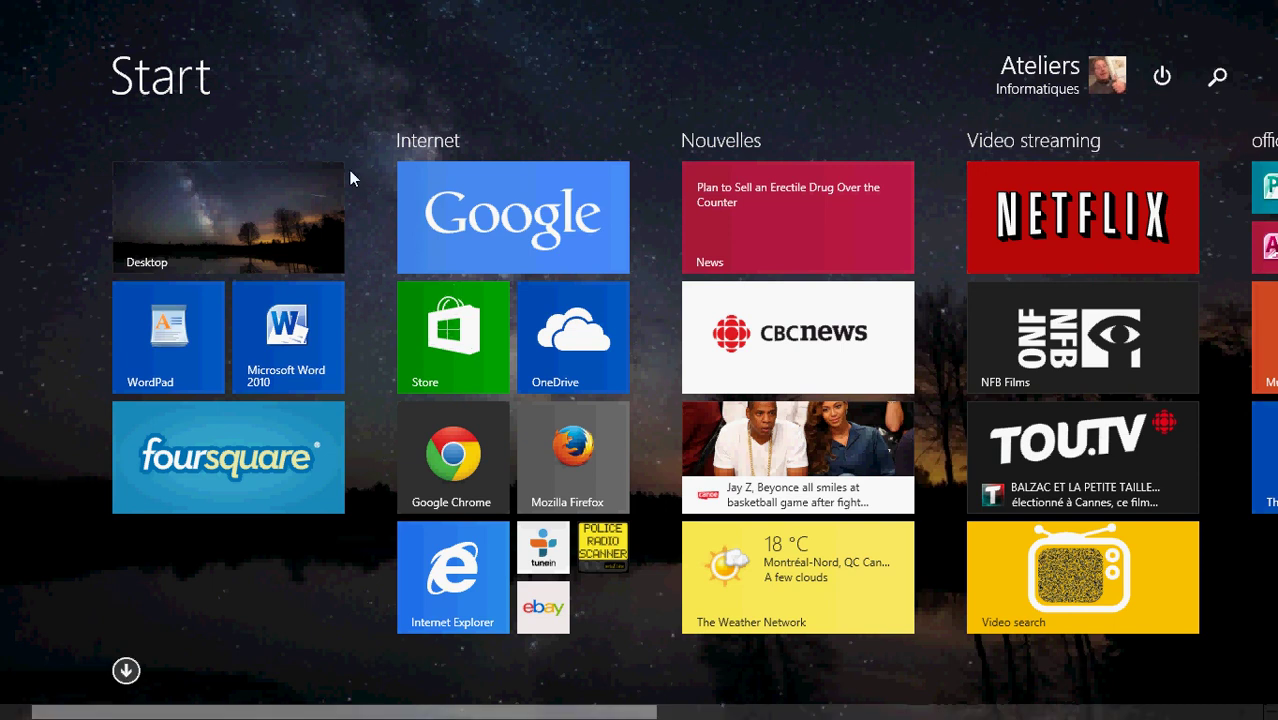
{"action": "left_click", "coordinate": [302, 212]}
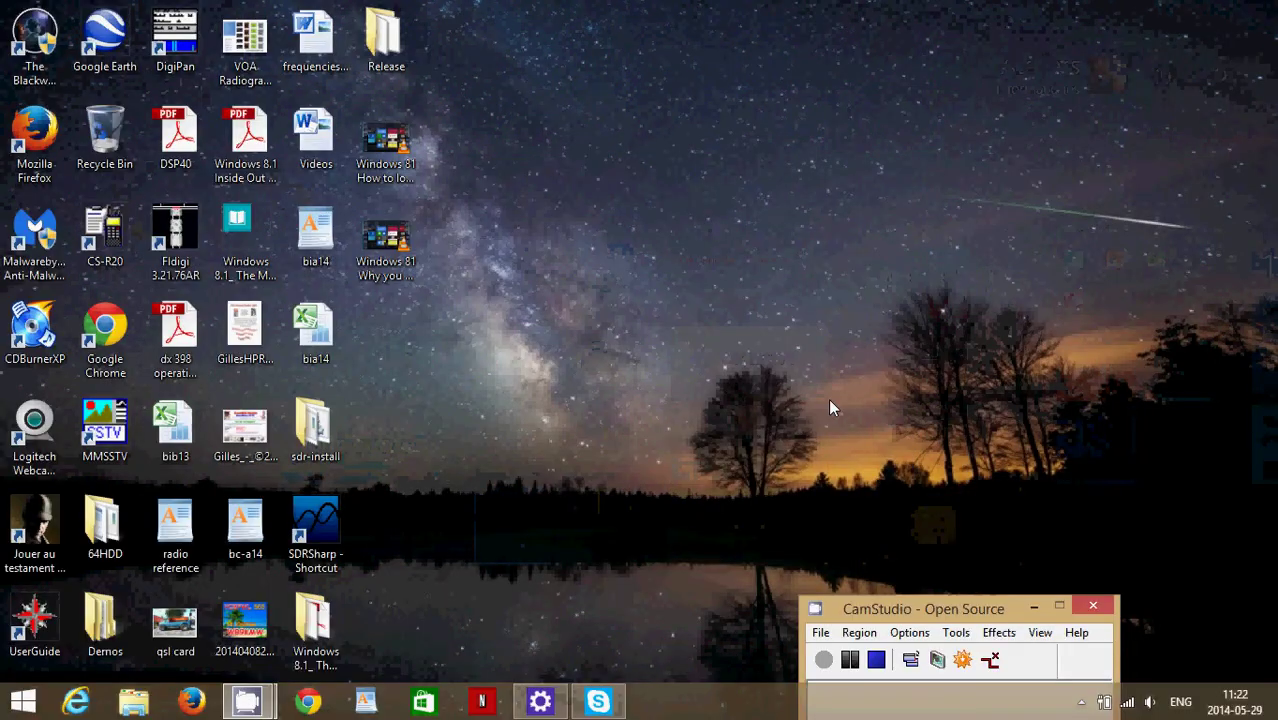